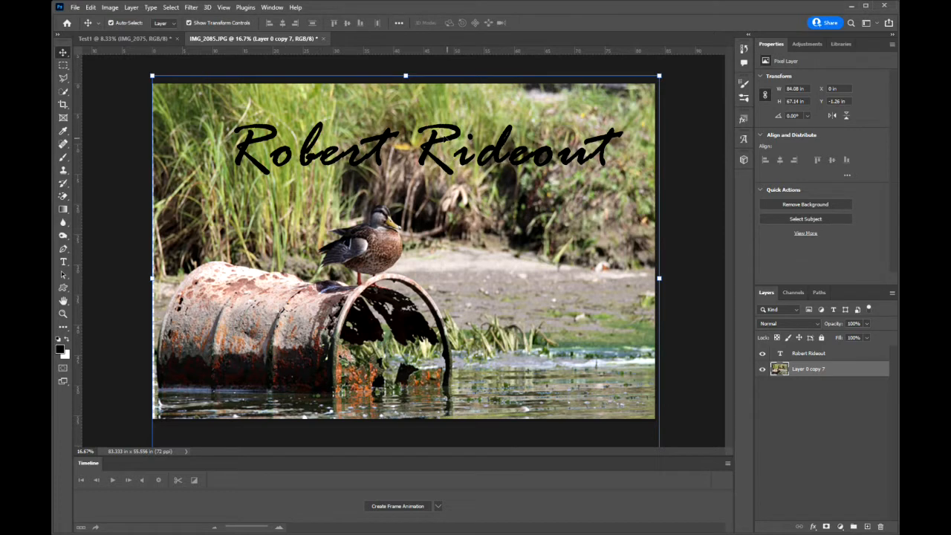
# Close the IMG_2085.JPG document without saving its changes
pyautogui.click(323, 37)
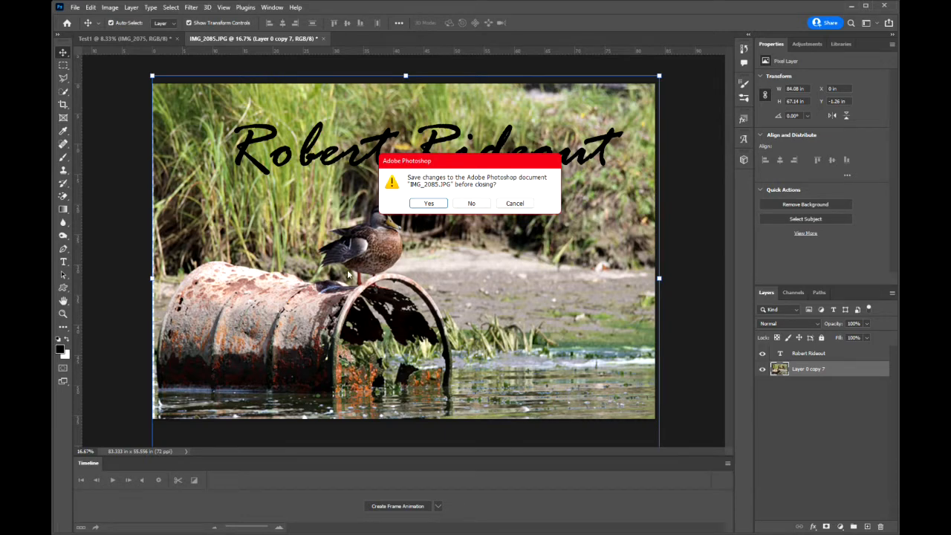
pyautogui.click(470, 204)
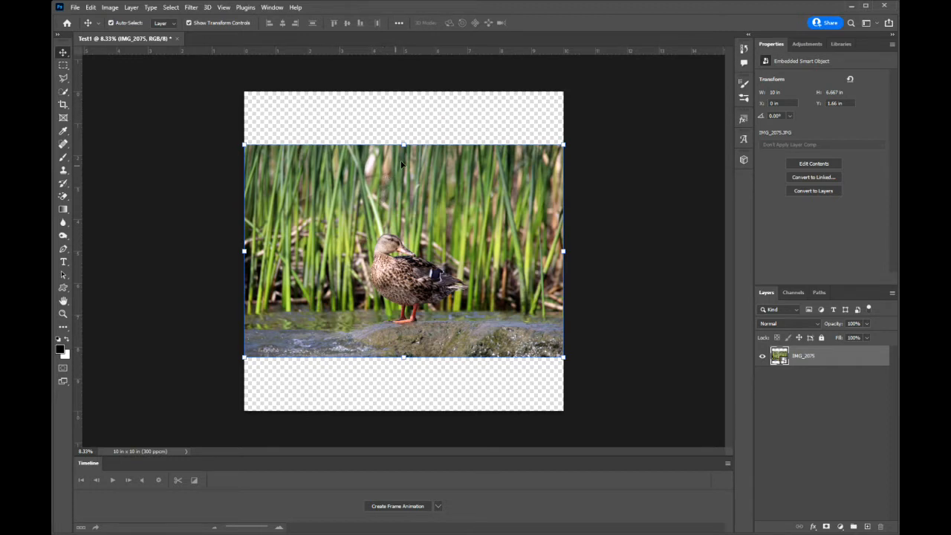
pyautogui.moveTo(402, 144); pyautogui.dragTo(405, 91)
pyautogui.moveTo(403, 357); pyautogui.dragTo(403, 410)
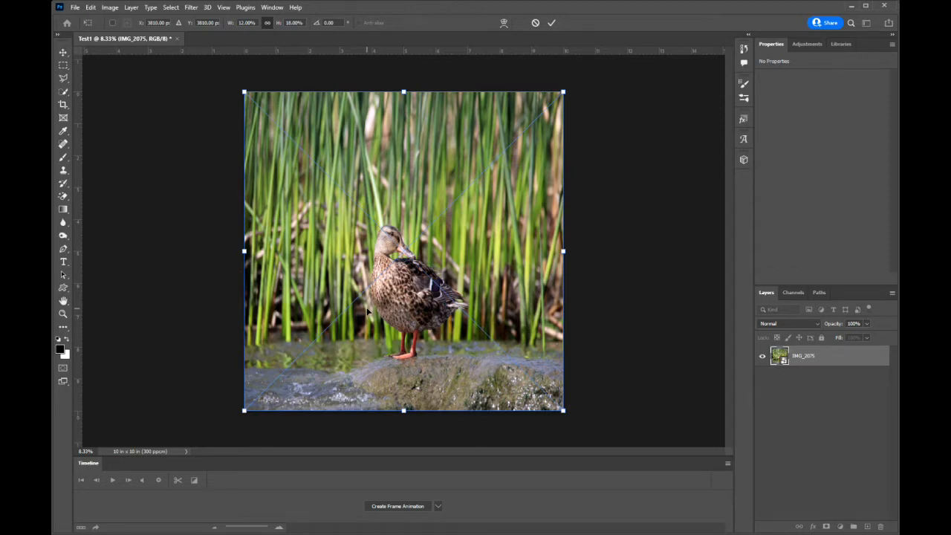
pyautogui.click(535, 23)
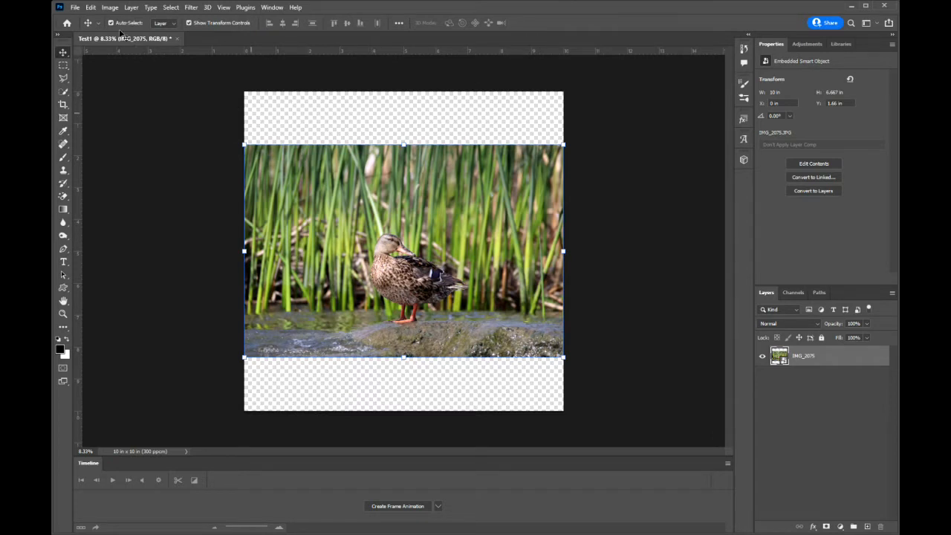
# Trim the transparent pixels away from the top, bottom, left and right of the duck image
pyautogui.click(110, 9)
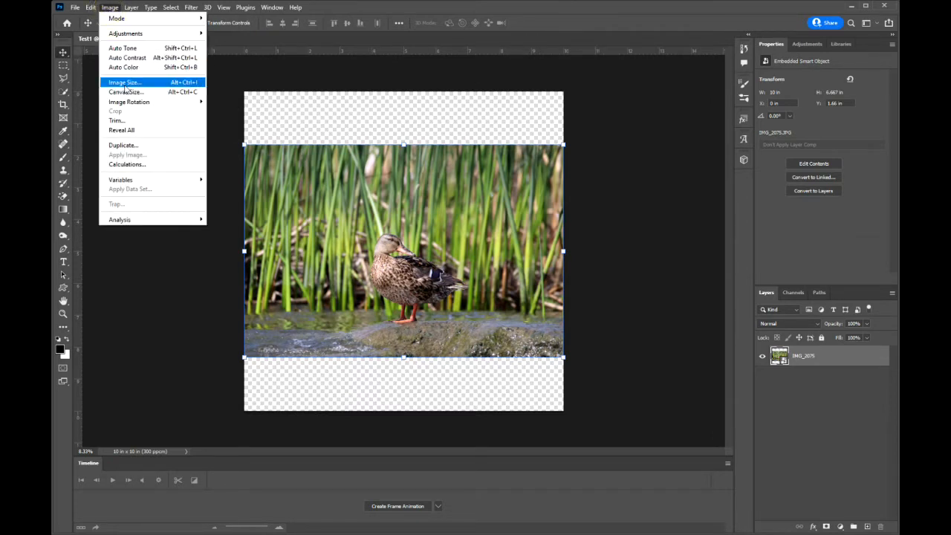
pyautogui.click(119, 121)
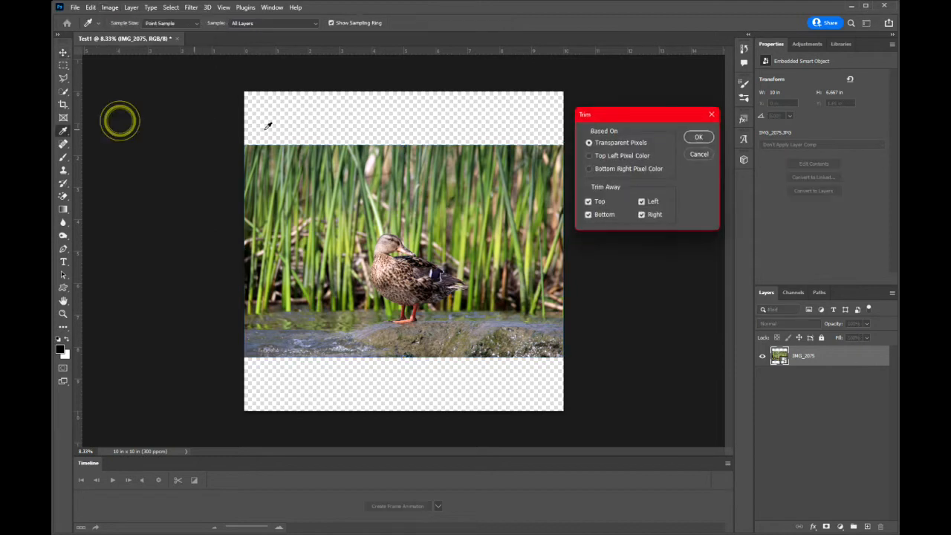
pyautogui.click(698, 137)
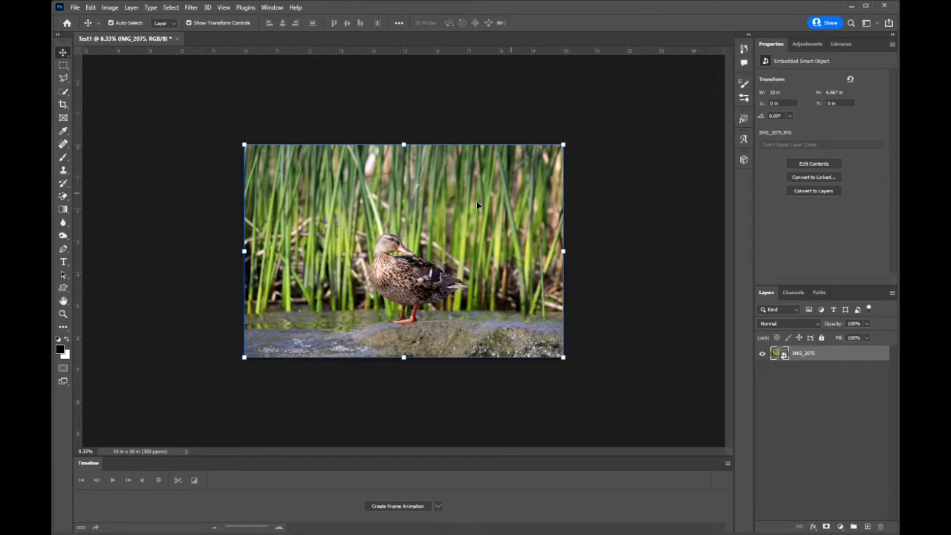
# Activate the Horizontal Type tool with the Antique Olive Nord D font in Regular style
pyautogui.click(63, 263)
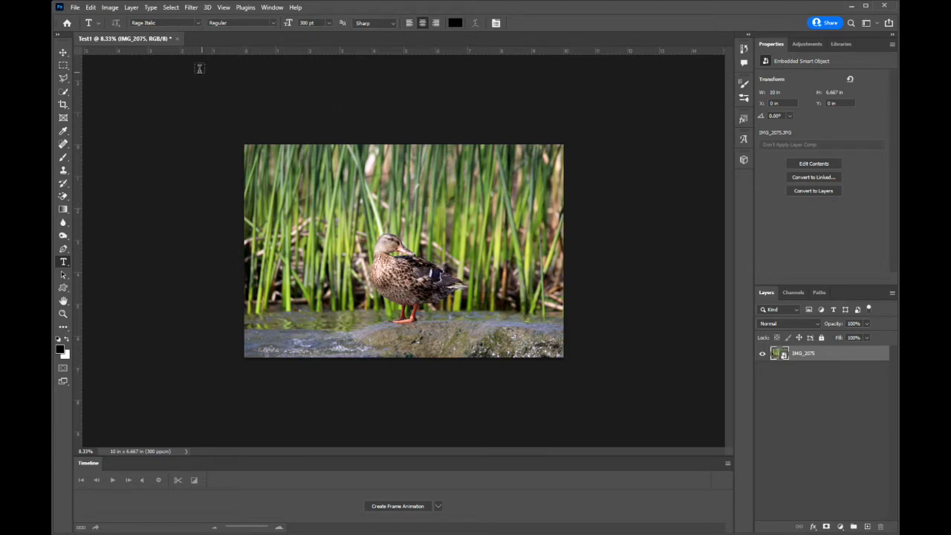
pyautogui.click(197, 23)
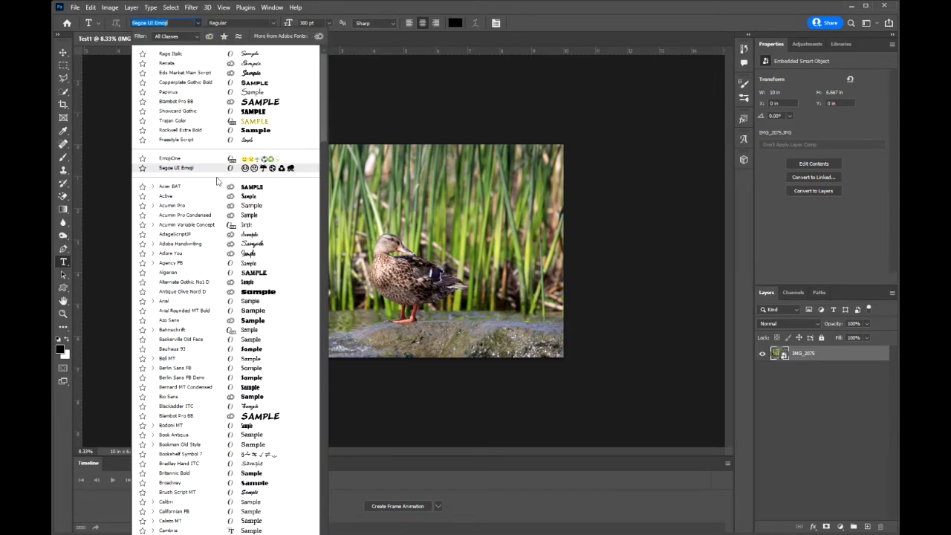
pyautogui.click(199, 291)
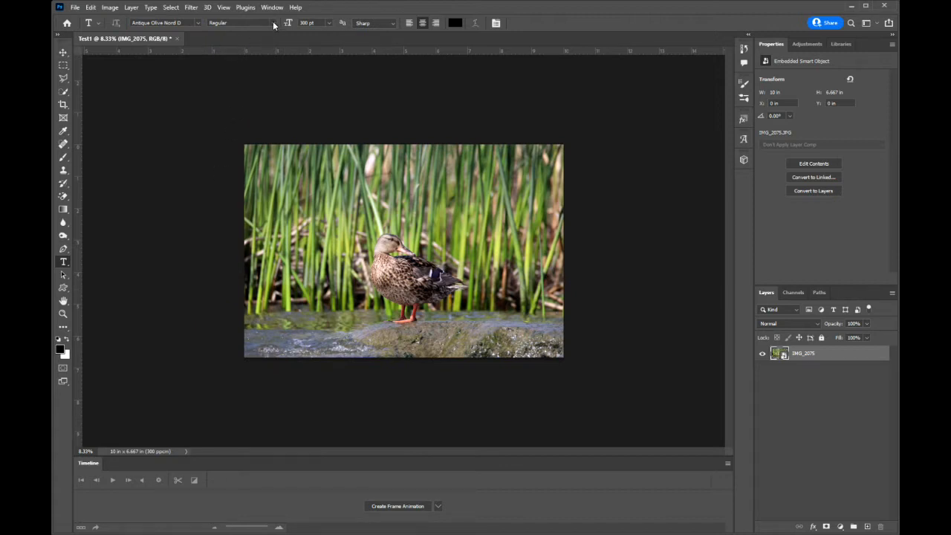
pyautogui.click(272, 21)
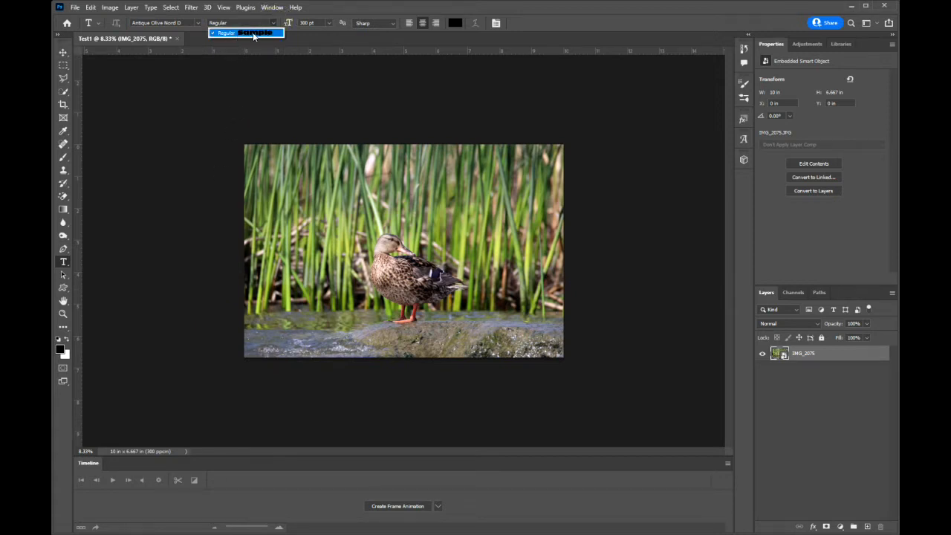
# Set the type size to 200 pt and review the anti-aliasing options, keeping Sharp
pyautogui.click(320, 24)
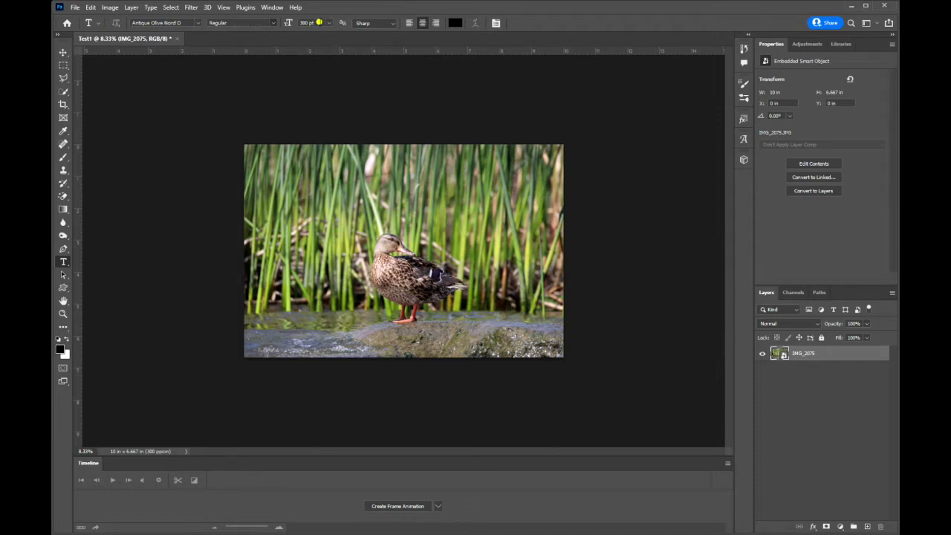
pyautogui.click(330, 23)
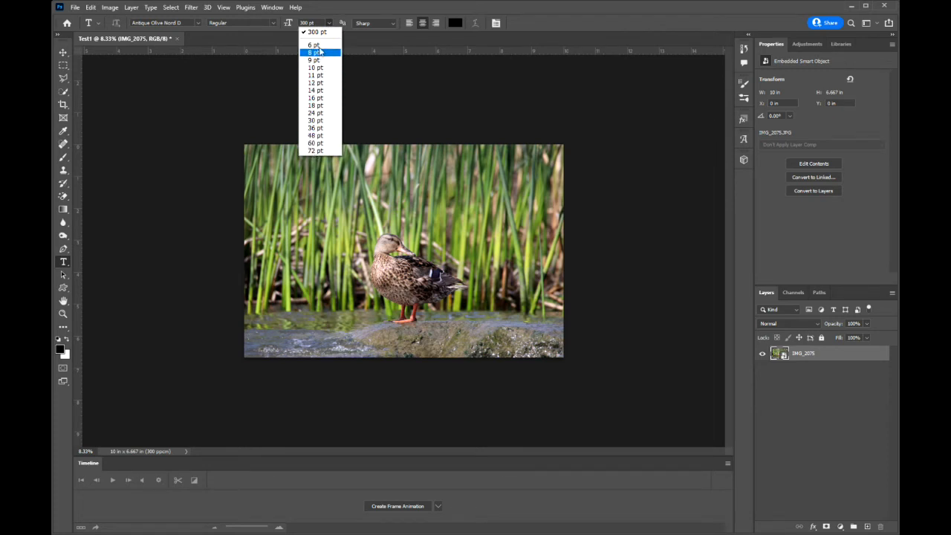
pyautogui.click(316, 23)
pyautogui.click(316, 22)
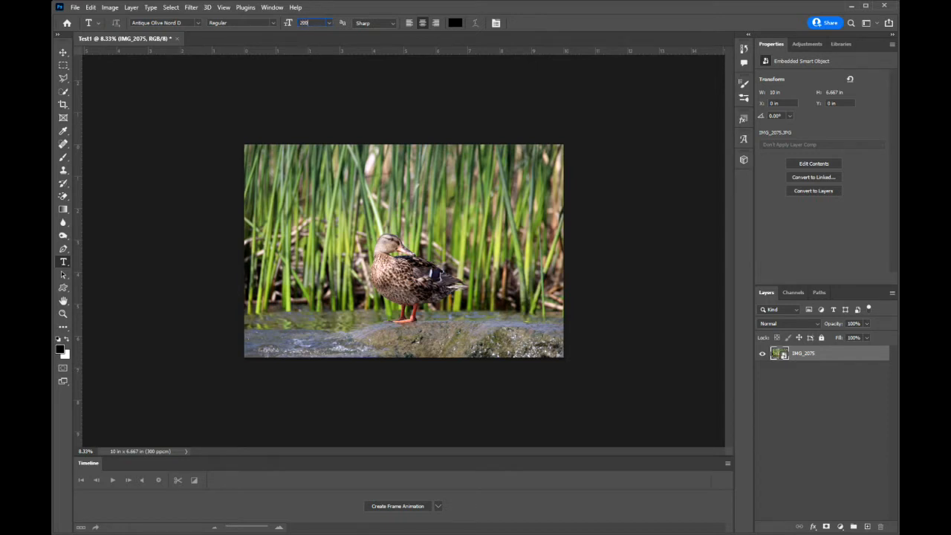
pyautogui.click(391, 24)
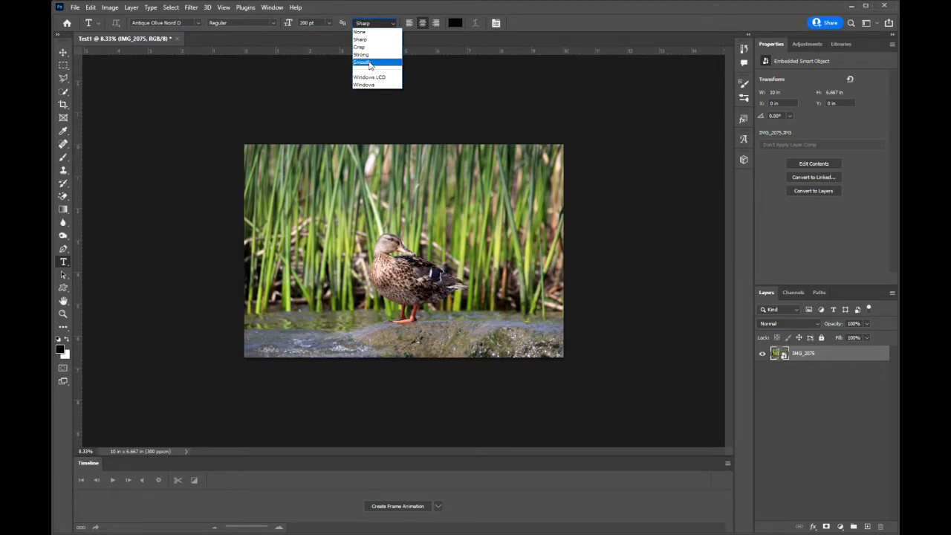
pyautogui.click(528, 22)
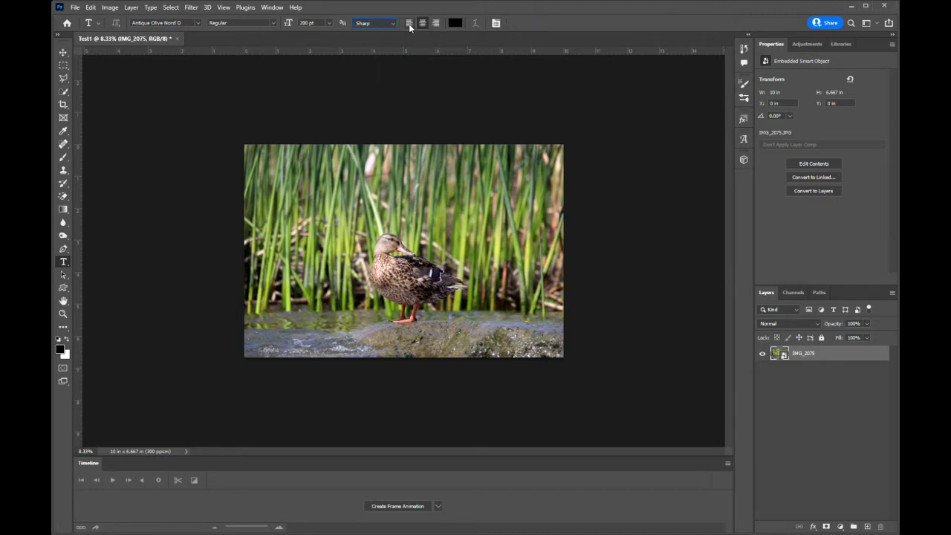
# Try several text colors, including red, yellow, orange and blue, and set the text color to near-white fcfcfc
pyautogui.click(455, 23)
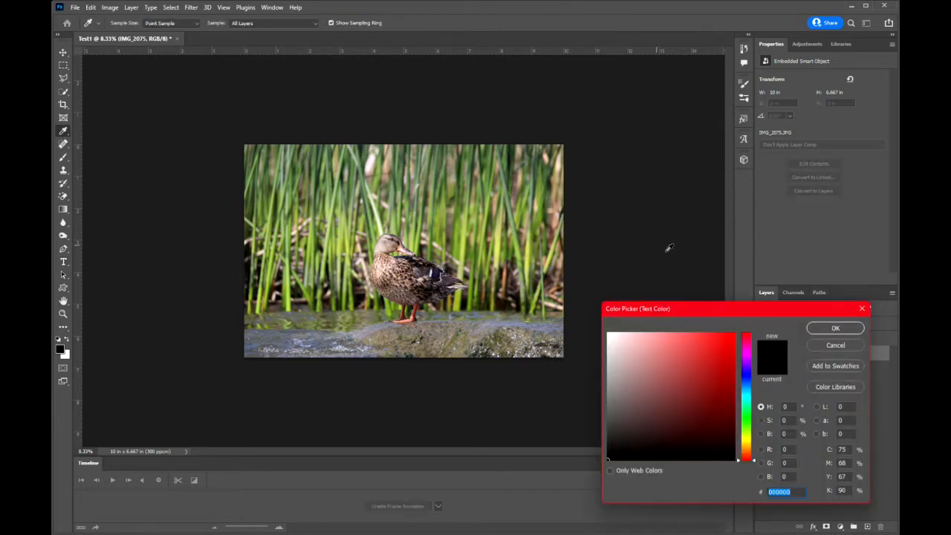
pyautogui.click(727, 342)
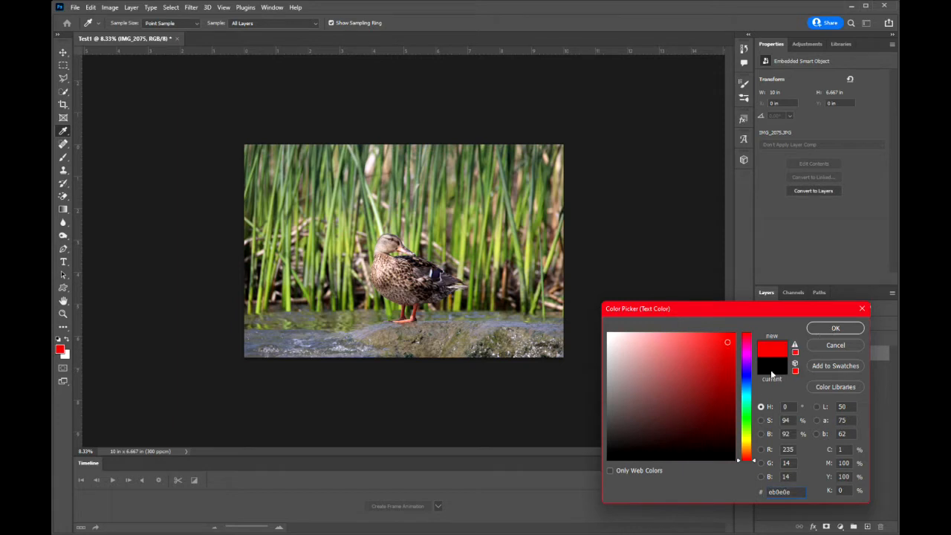
pyautogui.moveTo(745, 336); pyautogui.dragTo(748, 446)
pyautogui.click(694, 355)
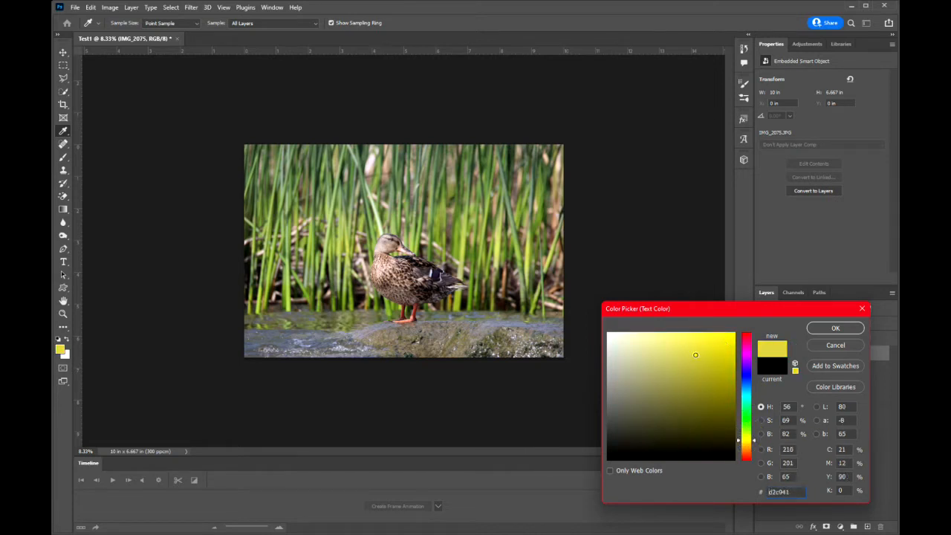
pyautogui.moveTo(673, 395)
pyautogui.mouseDown()
pyautogui.moveTo(642, 355)
pyautogui.moveTo(724, 344)
pyautogui.mouseUp()
pyautogui.click(746, 447)
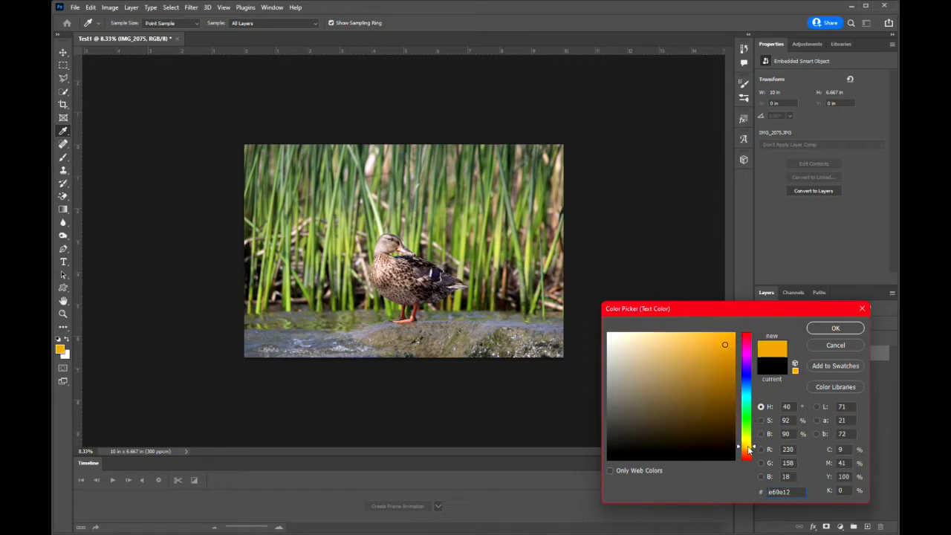
pyautogui.moveTo(748, 458); pyautogui.dragTo(747, 459)
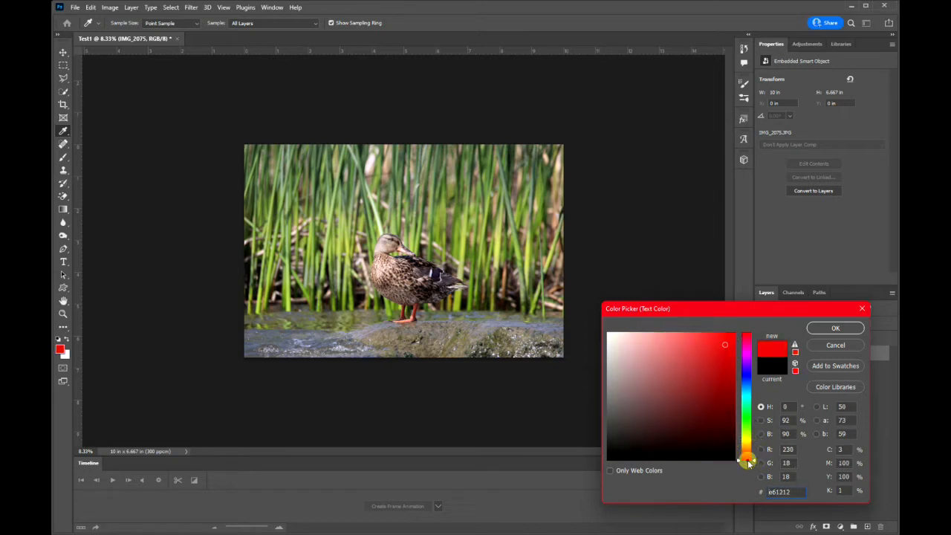
pyautogui.click(747, 378)
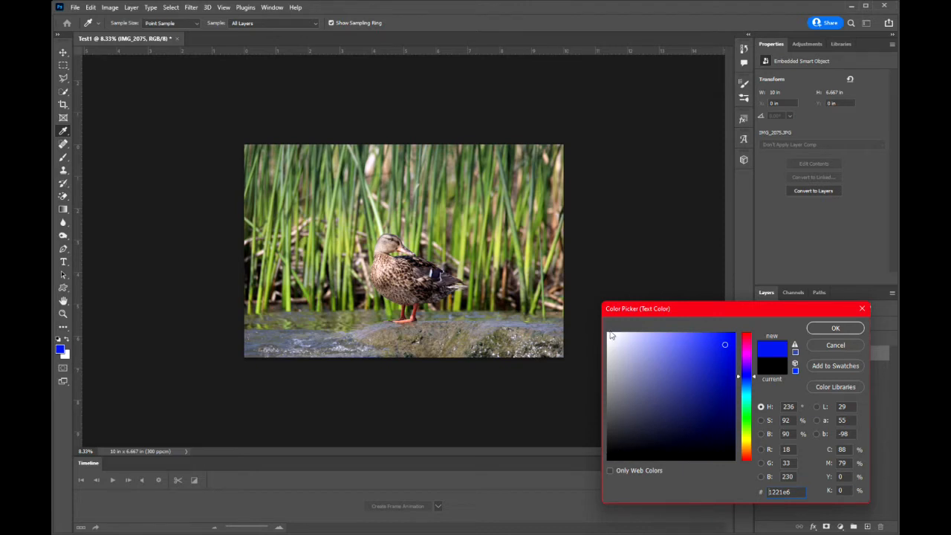
pyautogui.click(610, 459)
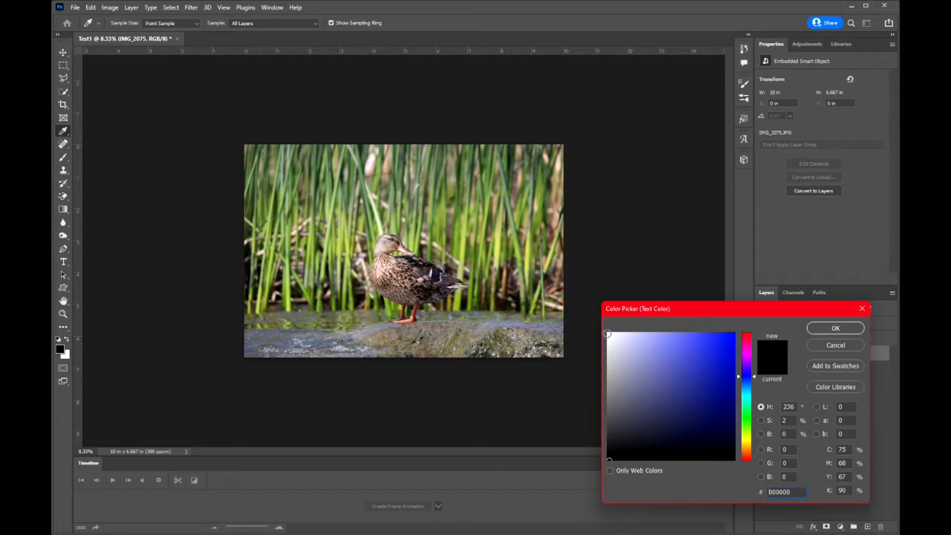
pyautogui.click(610, 335)
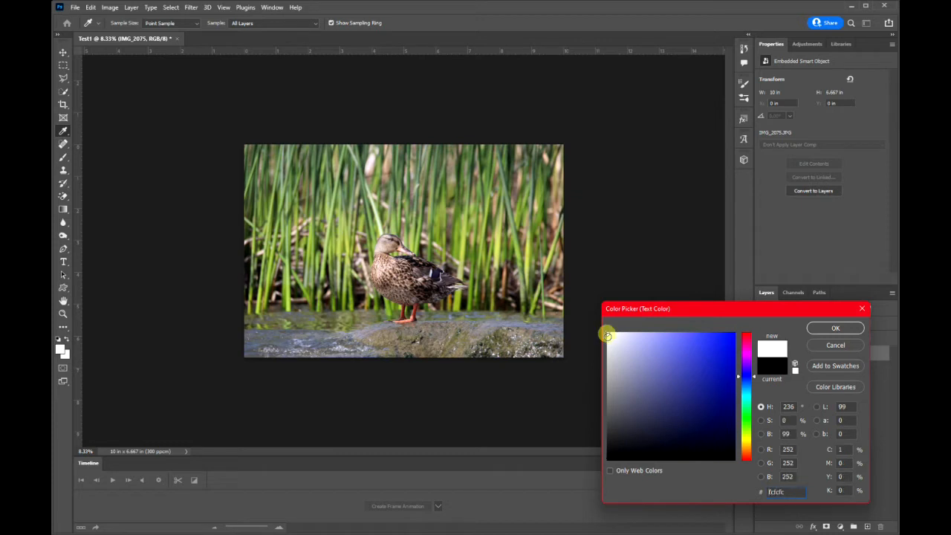
pyautogui.click(836, 328)
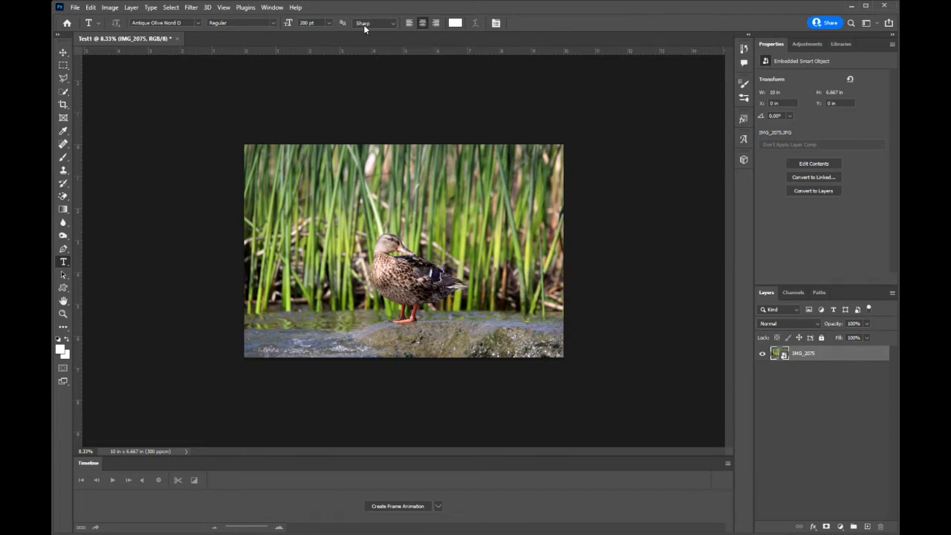
# Add the text "Duck" above the bird in Copperplate Gothic Bold at 100 pt
pyautogui.click(197, 23)
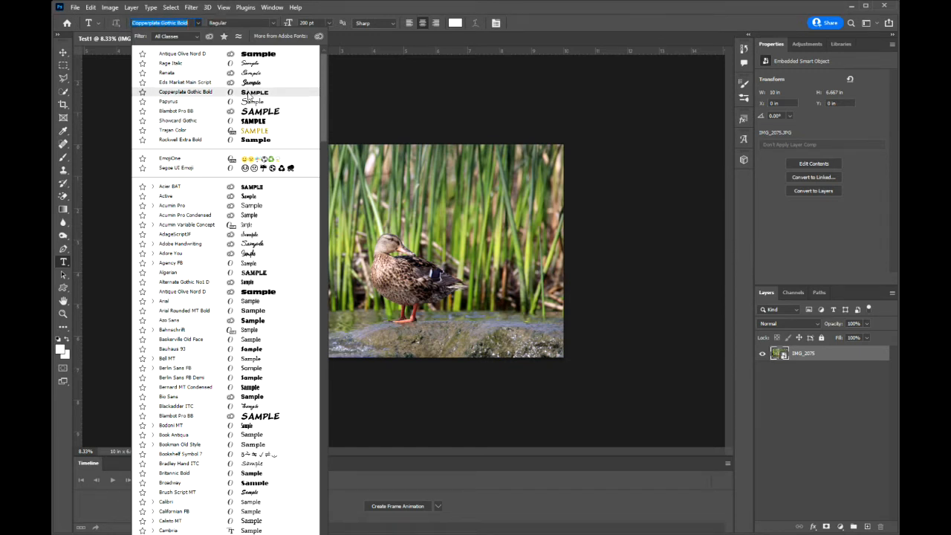
pyautogui.click(200, 91)
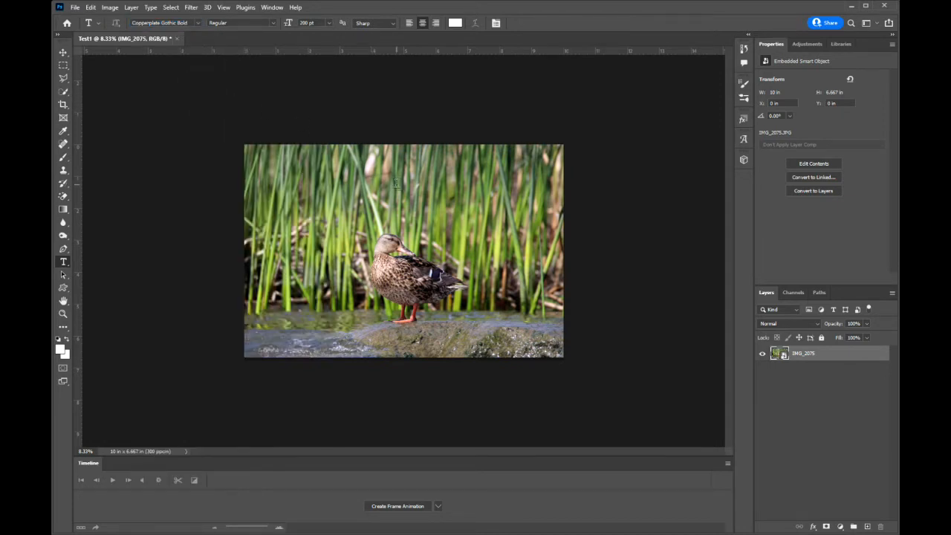
pyautogui.click(396, 184)
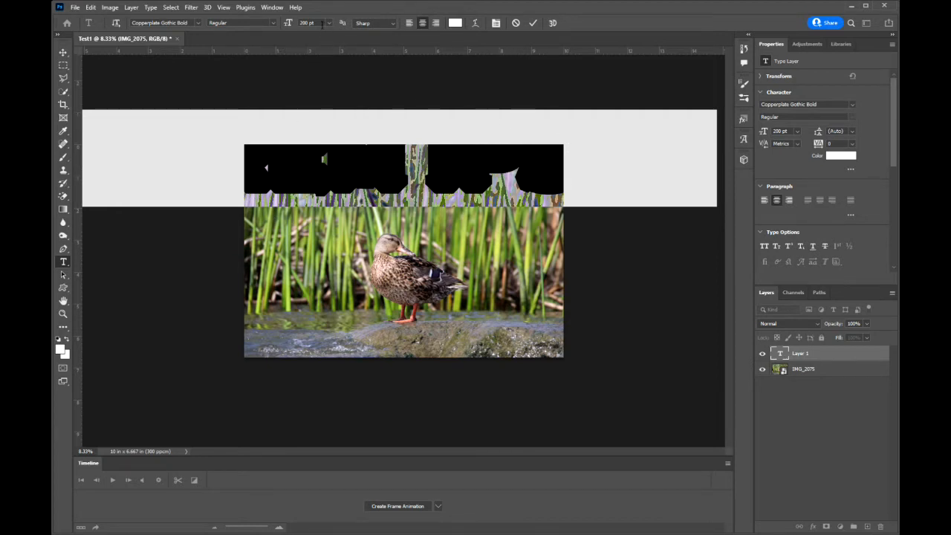
pyautogui.click(316, 22)
pyautogui.write('10')
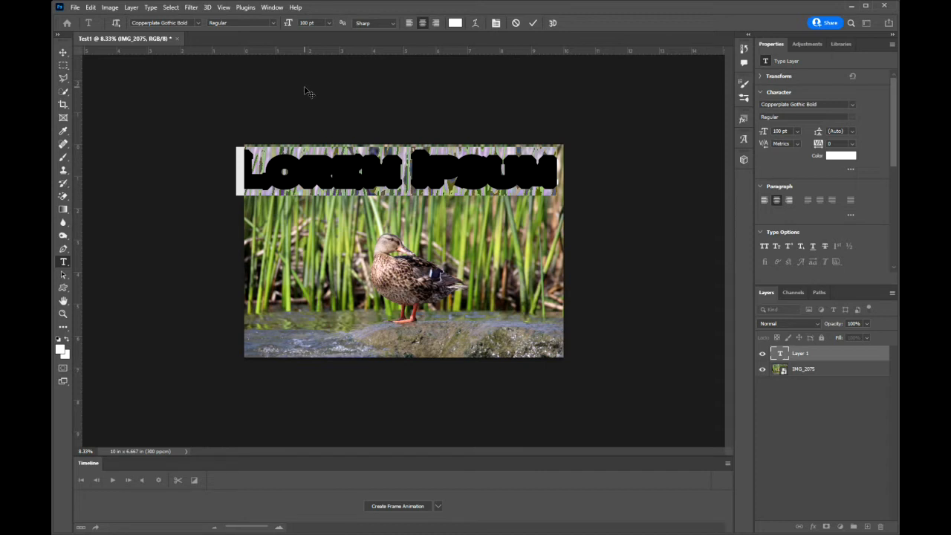
pyautogui.write('Duck')
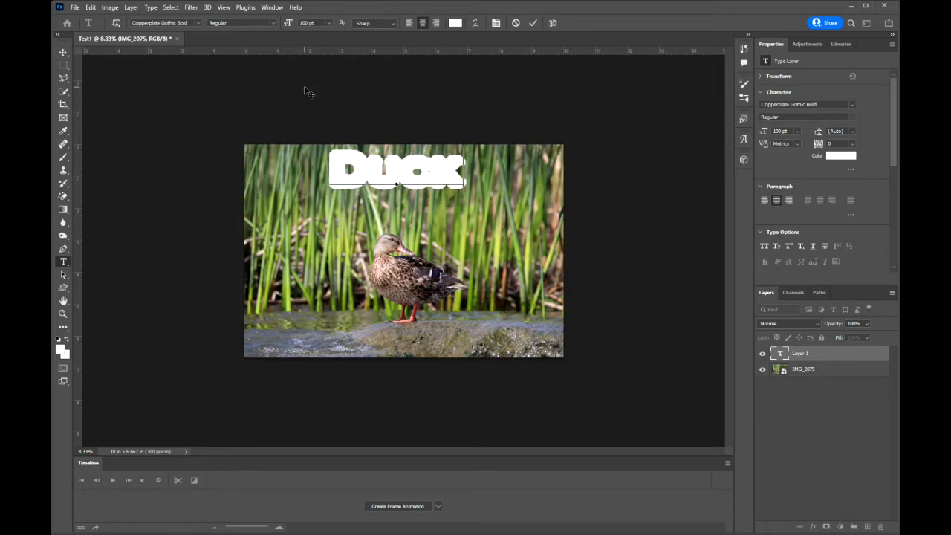
pyautogui.click(533, 23)
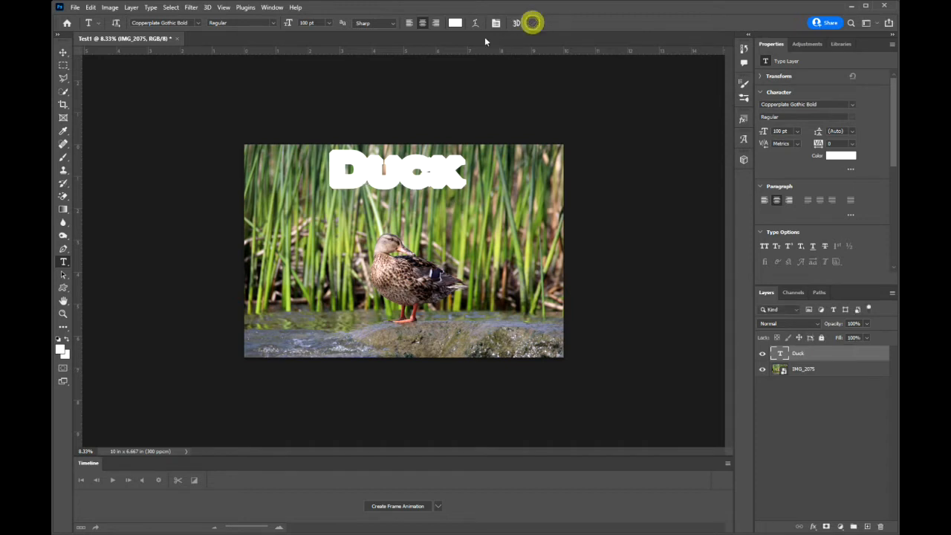
# Move the "Duck" title down toward the bird and scale it proportionally to about 58%
pyautogui.click(63, 52)
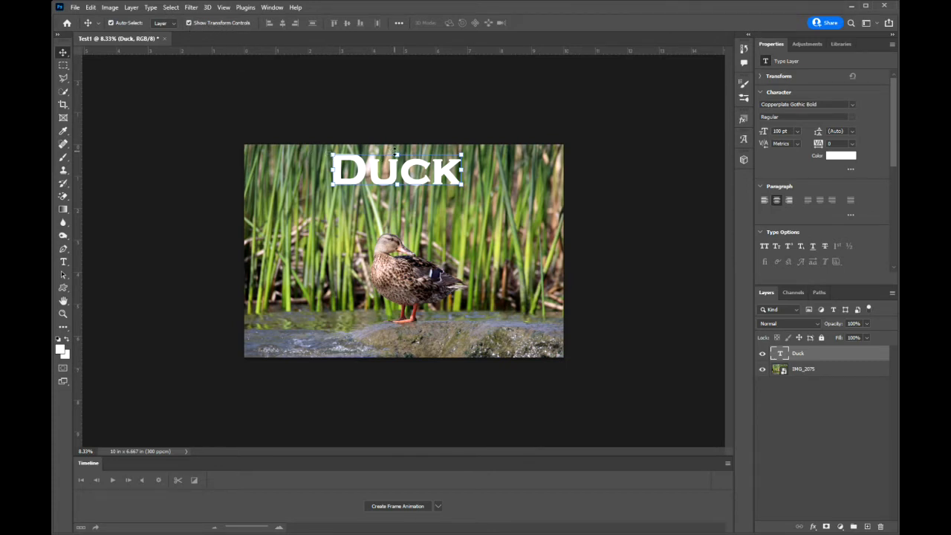
pyautogui.moveTo(394, 172); pyautogui.dragTo(394, 204)
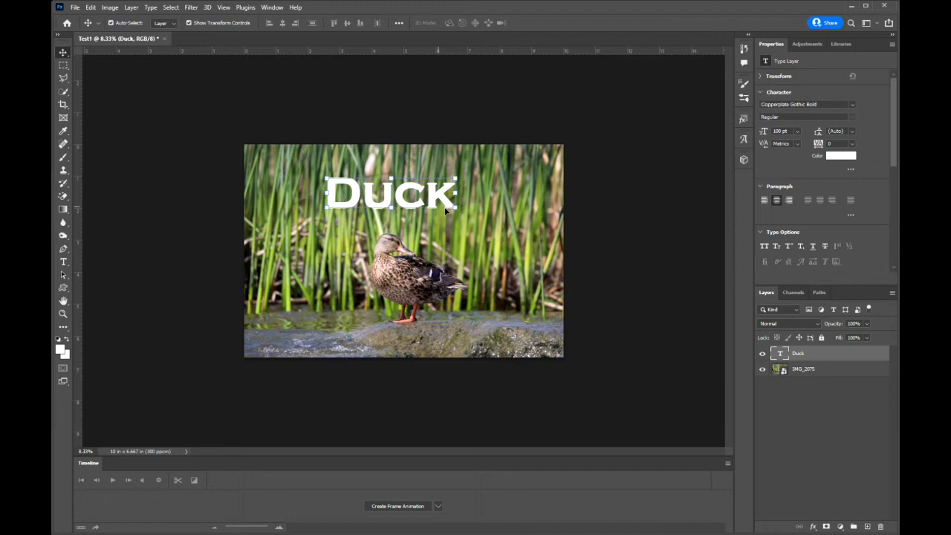
pyautogui.moveTo(455, 208); pyautogui.dragTo(394, 182)
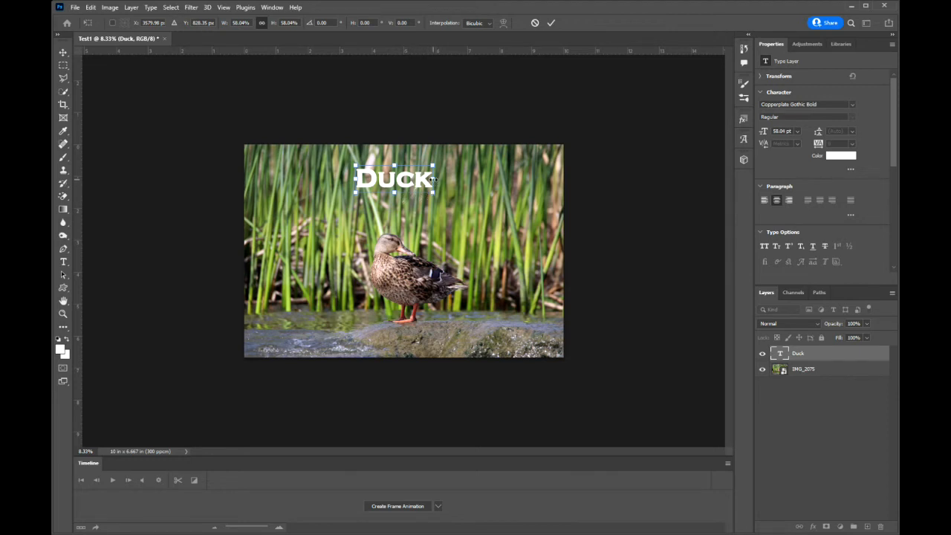
# Stretch the title to about 182% width and 135% height across the upper part of the photo
pyautogui.moveTo(434, 178); pyautogui.dragTo(516, 180)
pyautogui.moveTo(355, 179); pyautogui.dragTo(272, 178)
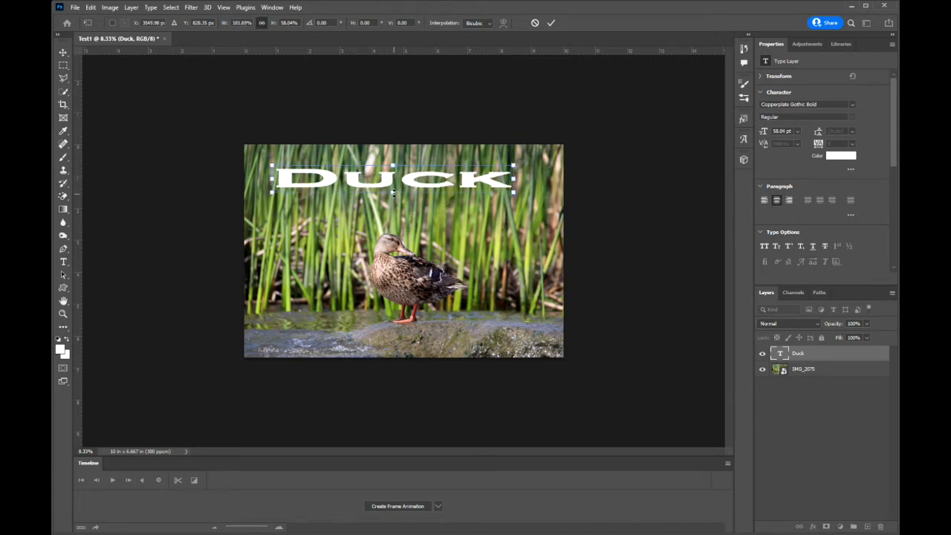
pyautogui.moveTo(393, 193); pyautogui.dragTo(392, 222)
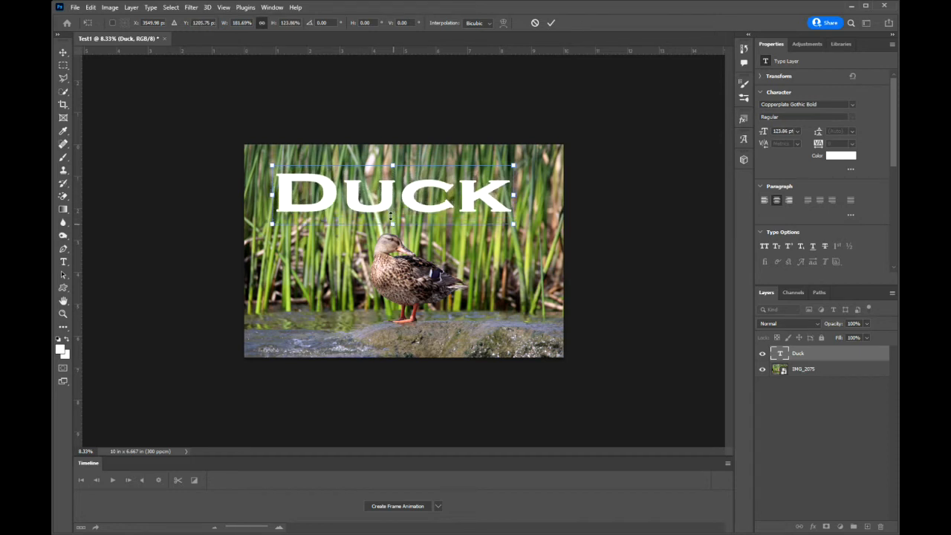
pyautogui.moveTo(392, 163); pyautogui.dragTo(392, 159)
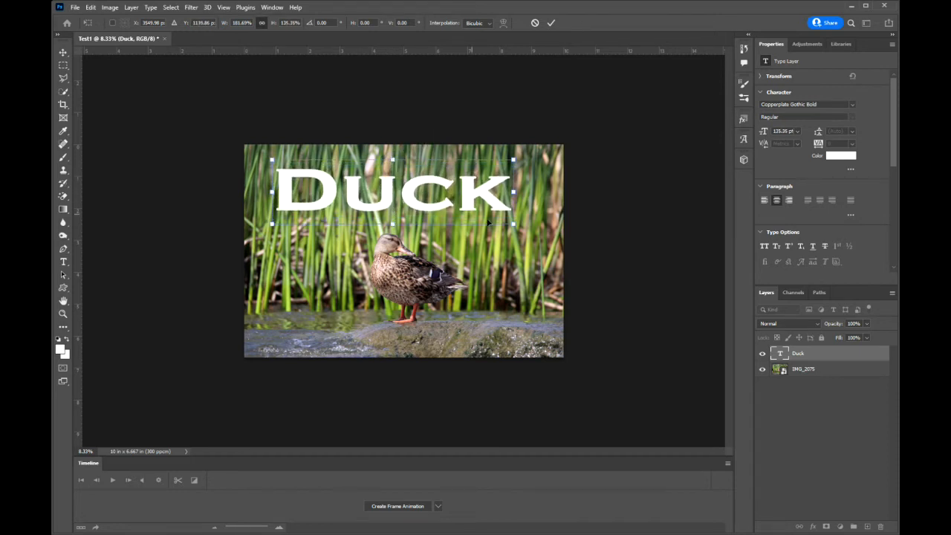
# Resize the title to about 168% width and 152% height and center it horizontally along the photo's upper edge
pyautogui.moveTo(512, 225); pyautogui.dragTo(486, 216)
pyautogui.moveTo(424, 187); pyautogui.dragTo(444, 173)
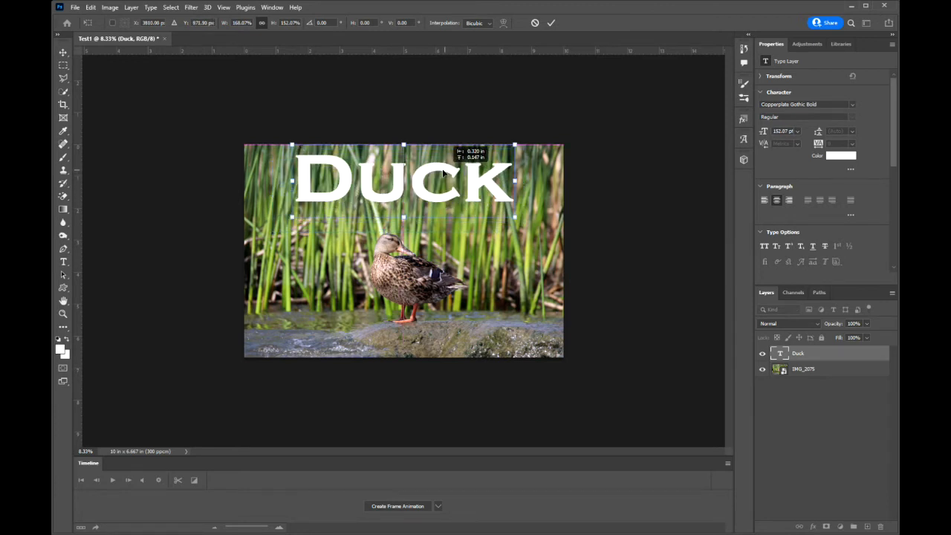
pyautogui.moveTo(443, 173); pyautogui.dragTo(444, 173)
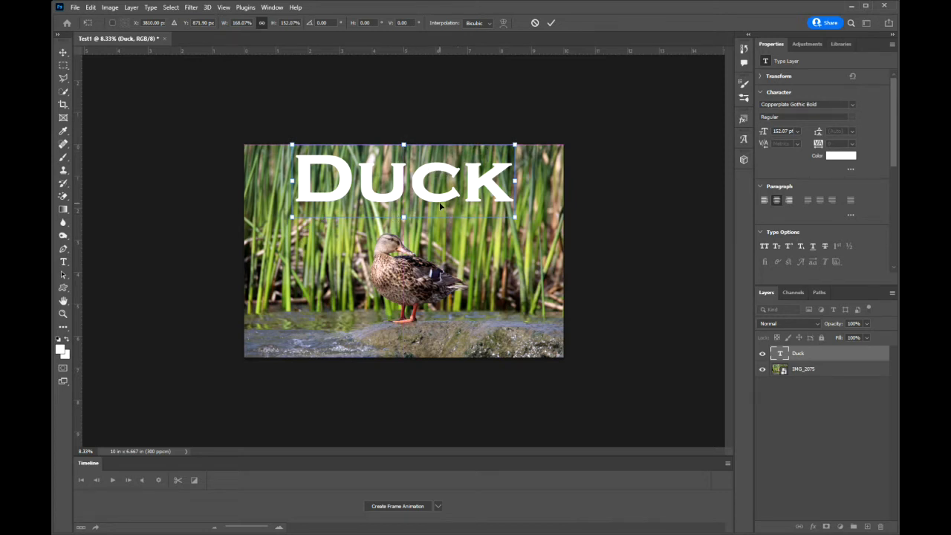
pyautogui.moveTo(431, 199); pyautogui.dragTo(431, 268)
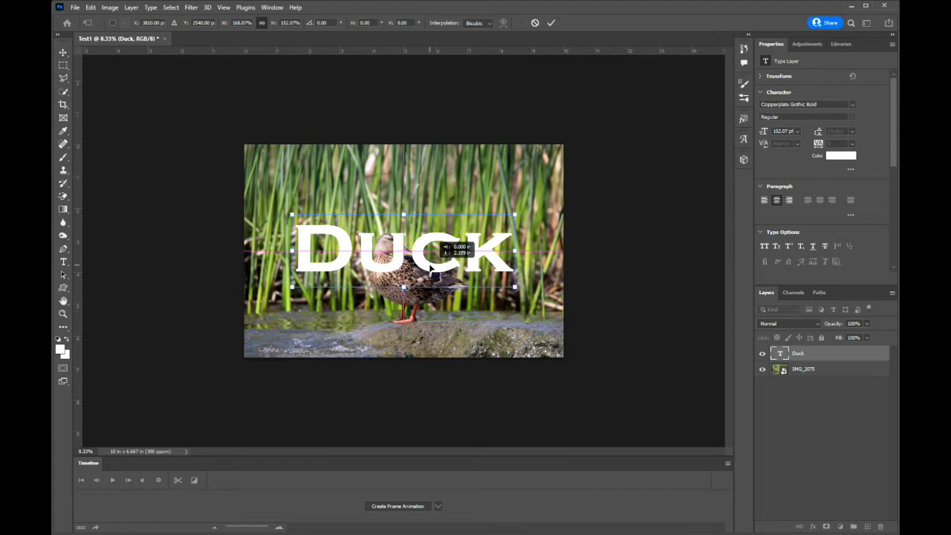
pyautogui.moveTo(428, 247); pyautogui.dragTo(426, 193)
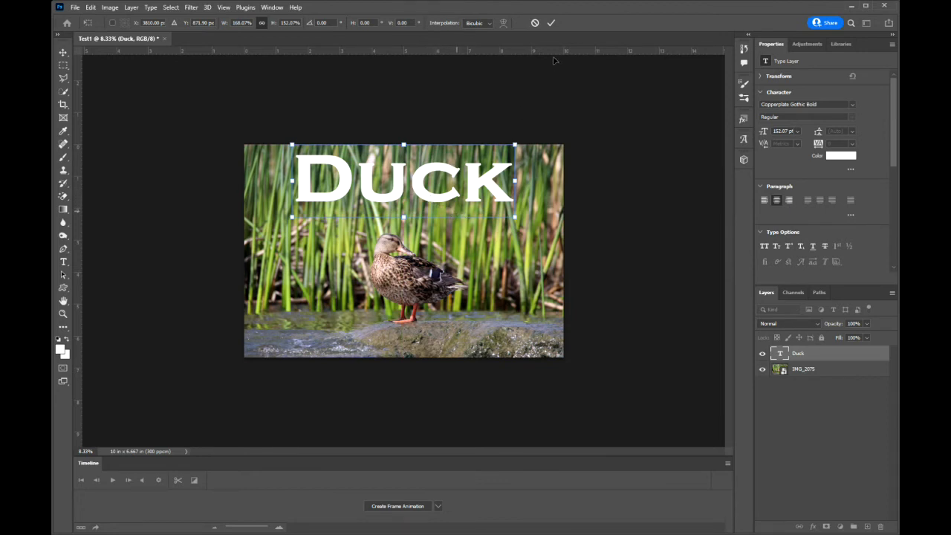
pyautogui.click(551, 23)
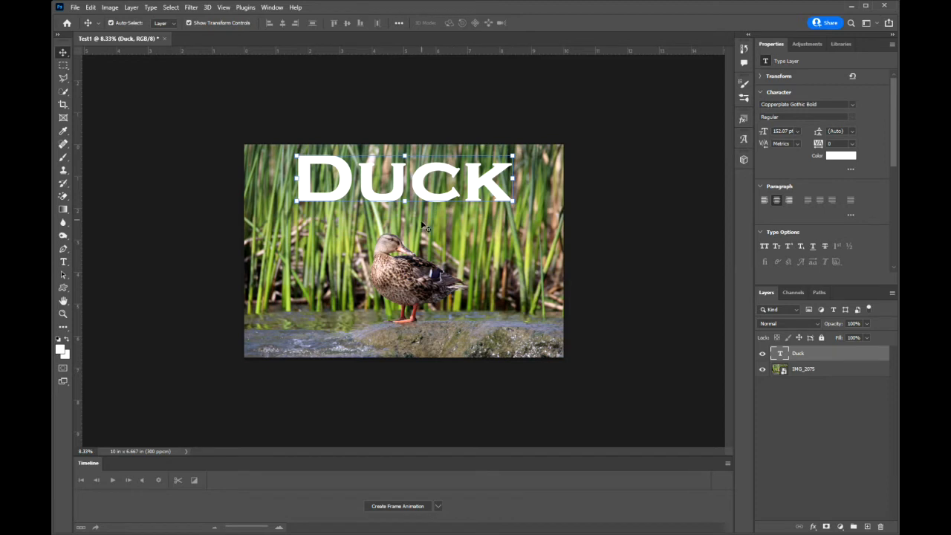
# Rotate the title by about -0.25° with Free Transform
pyautogui.hotkey('ctrl', 't')
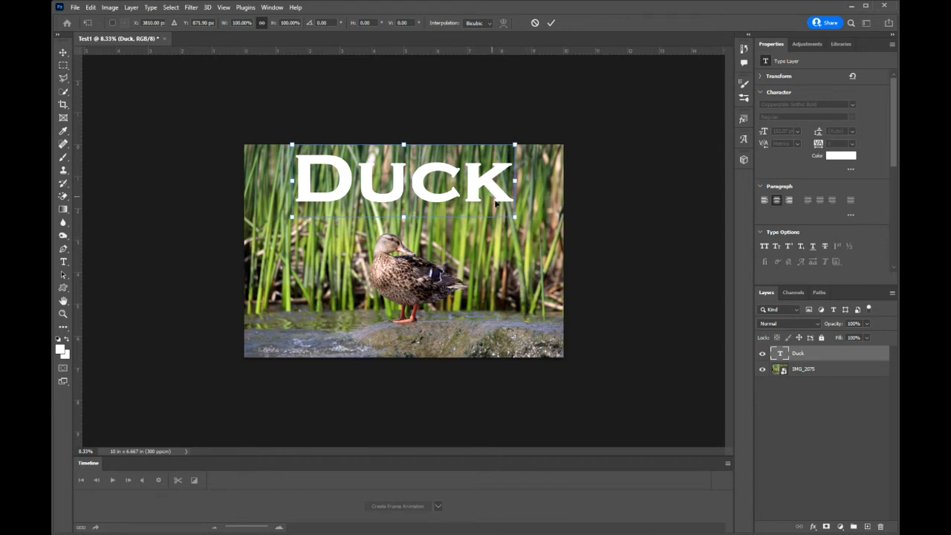
pyautogui.moveTo(520, 225)
pyautogui.mouseDown()
pyautogui.moveTo(499, 224)
pyautogui.moveTo(524, 221)
pyautogui.moveTo(523, 202)
pyautogui.moveTo(513, 234)
pyautogui.moveTo(515, 208)
pyautogui.moveTo(518, 223)
pyautogui.mouseUp()
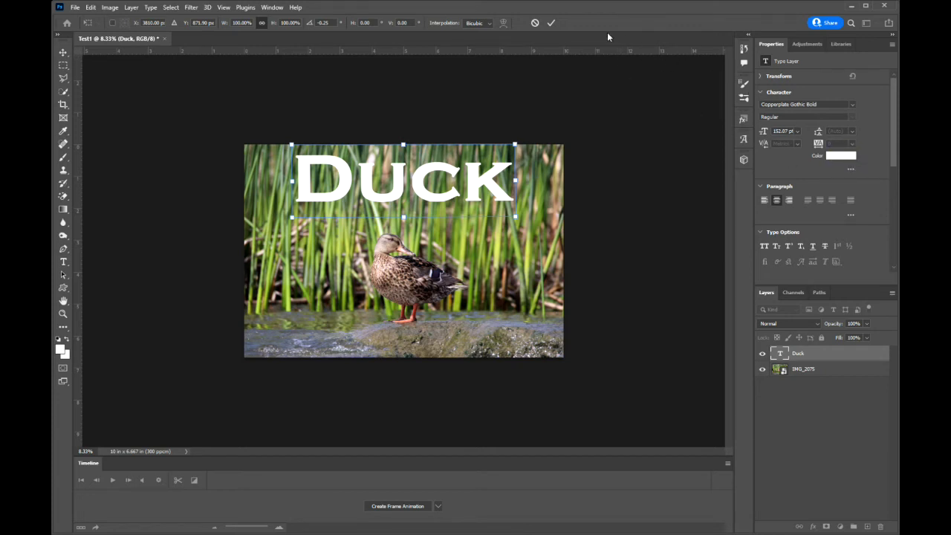
pyautogui.click(551, 23)
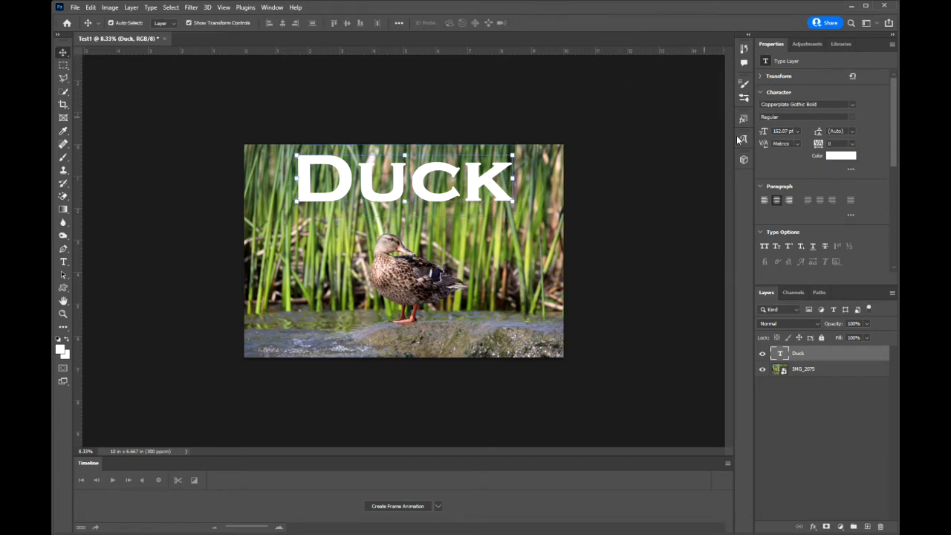
# Change the color of the whole title to red f41111
pyautogui.click(839, 156)
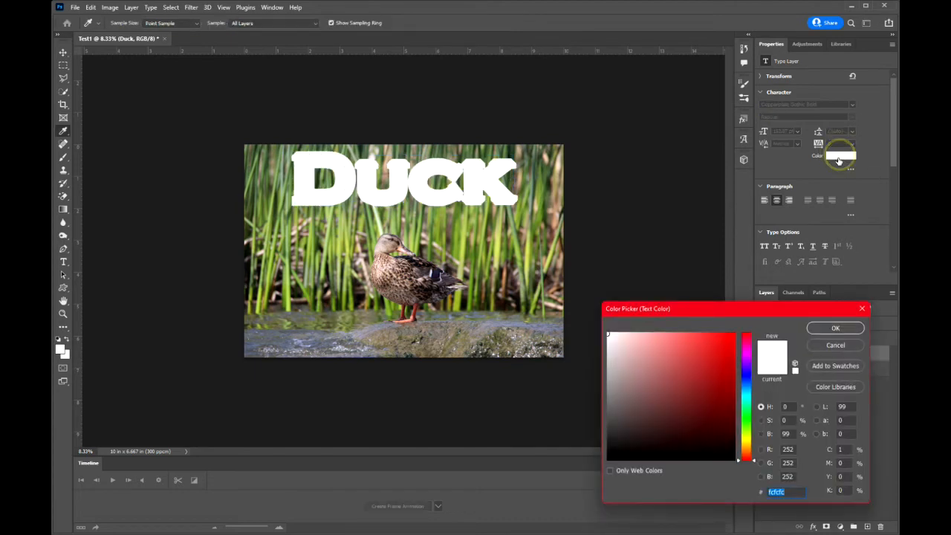
pyautogui.click(726, 338)
pyautogui.click(833, 328)
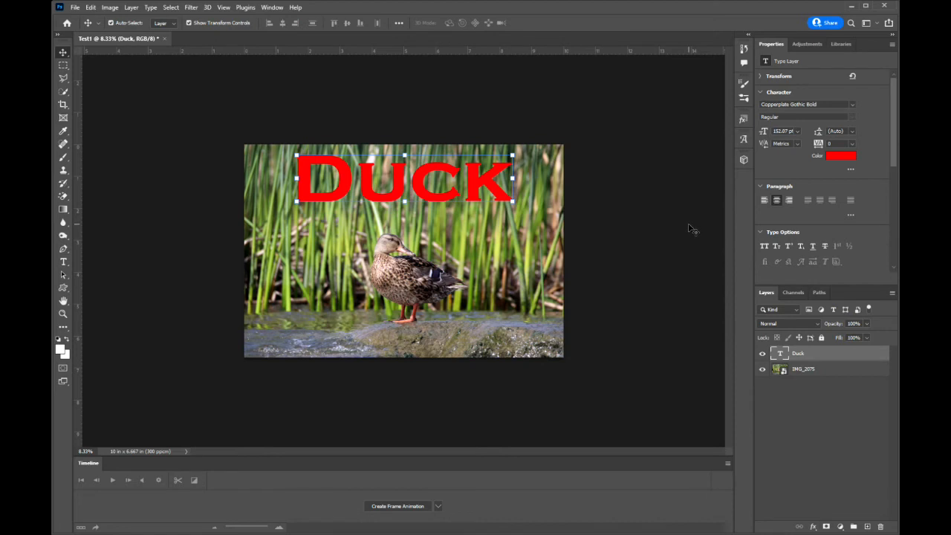
# Recolor only the letter D of the title bright blue
pyautogui.doubleClick(367, 179)
pyautogui.moveTo(355, 182); pyautogui.dragTo(318, 187)
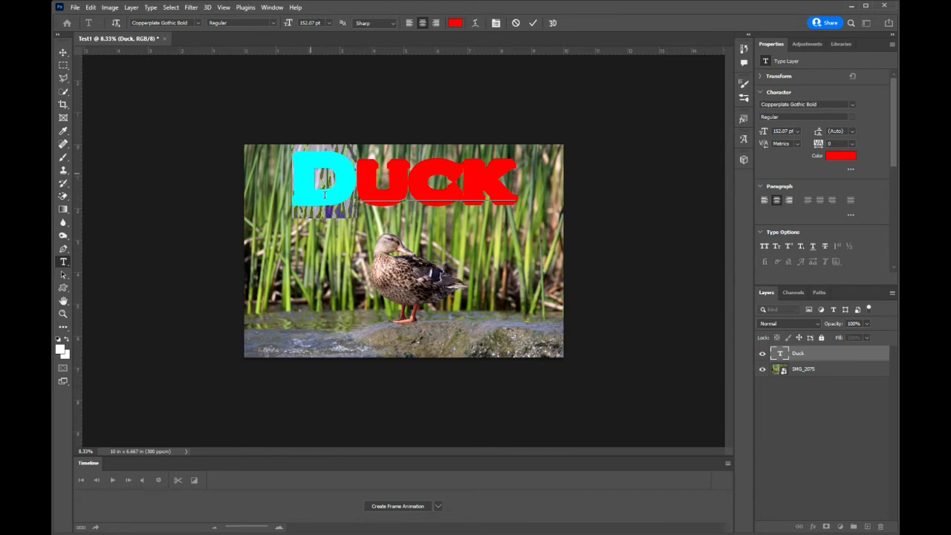
pyautogui.click(840, 155)
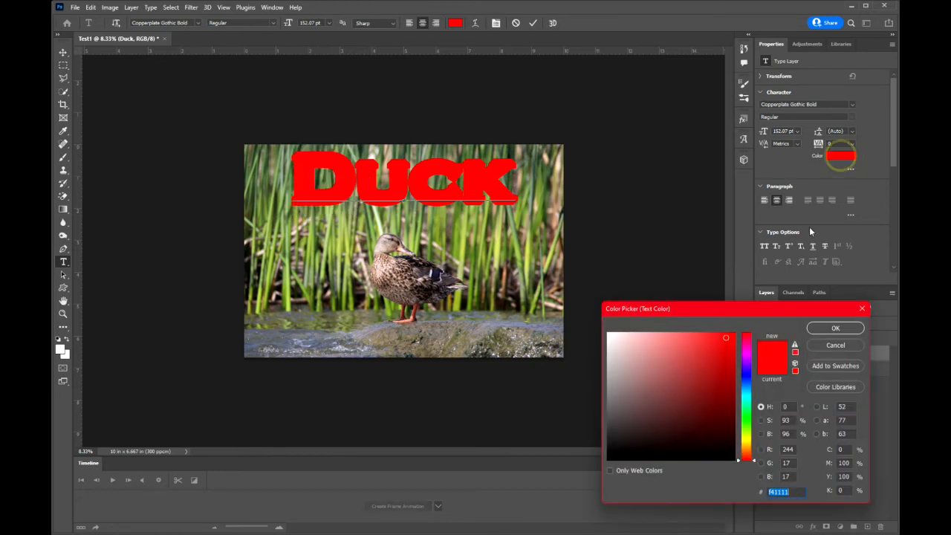
pyautogui.click(728, 403)
pyautogui.click(745, 374)
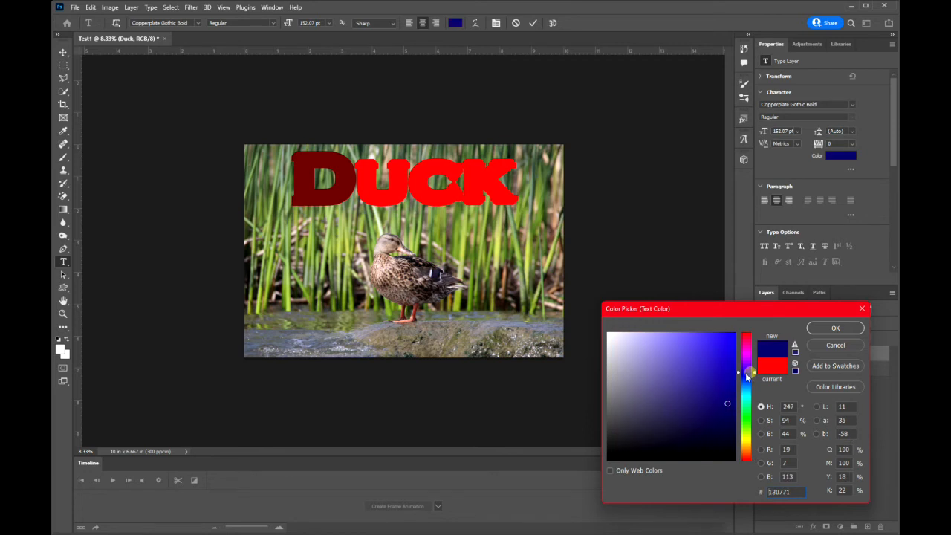
pyautogui.click(721, 335)
pyautogui.click(833, 327)
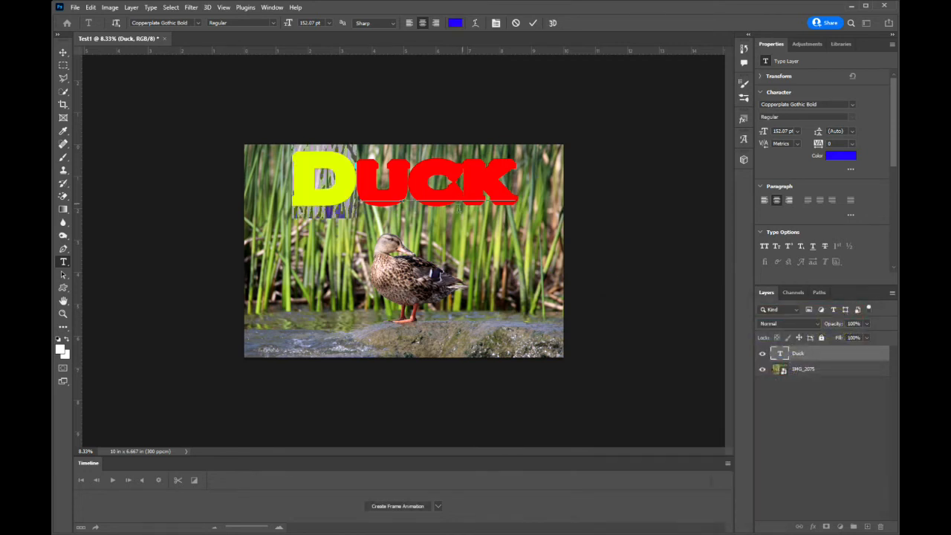
# Recolor the letter U of the title yellow f1f411
pyautogui.click(403, 187)
pyautogui.moveTo(403, 187); pyautogui.dragTo(380, 190)
pyautogui.click(840, 155)
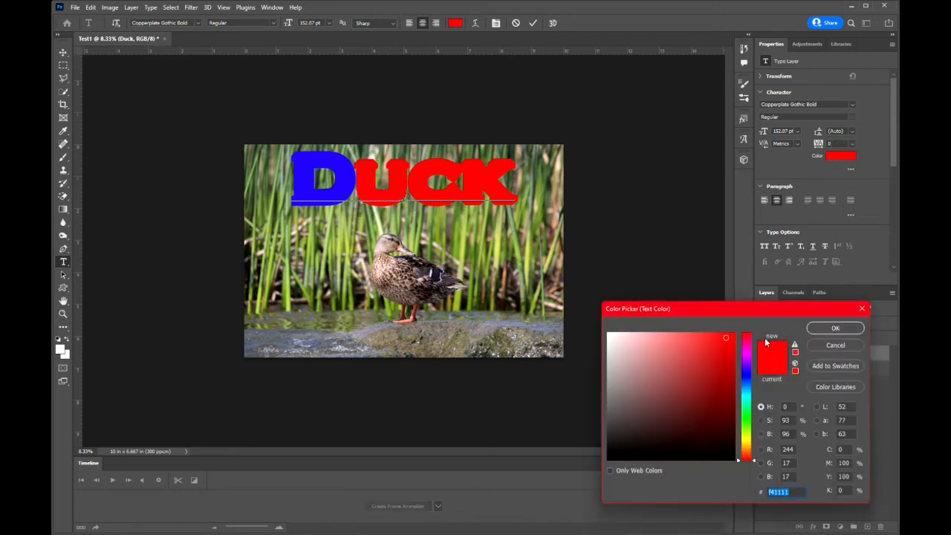
pyautogui.moveTo(746, 442); pyautogui.dragTo(746, 436)
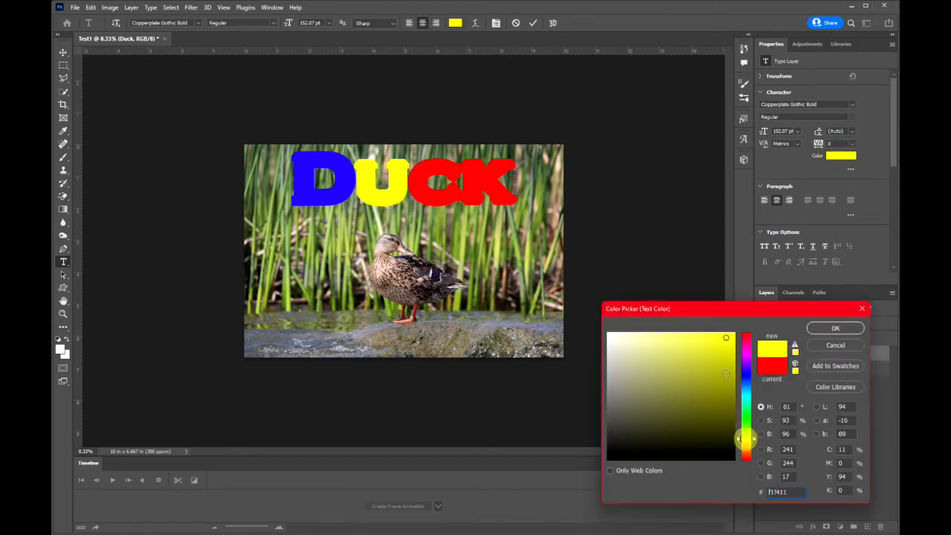
pyautogui.click(835, 328)
# Recolor the letter C of the title bright green and commit the text edit
pyautogui.moveTo(460, 191); pyautogui.dragTo(410, 189)
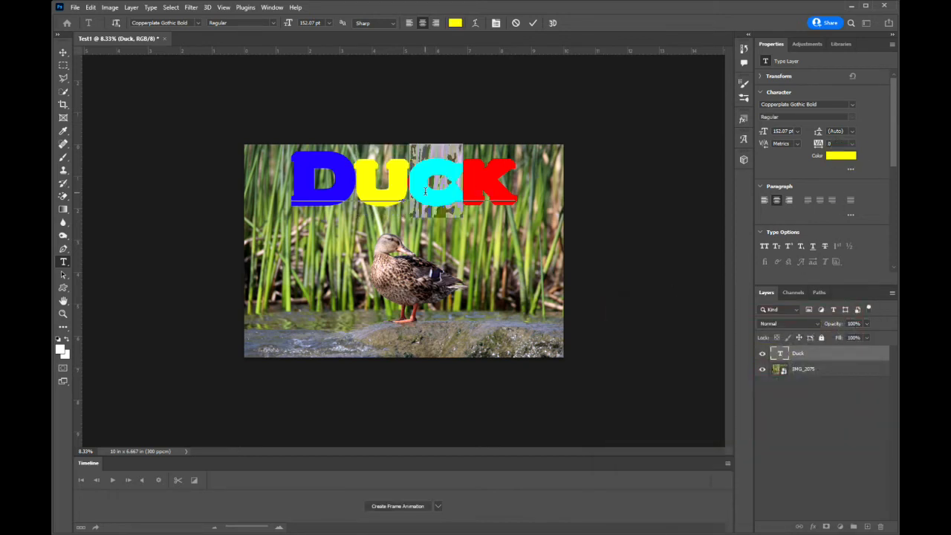
pyautogui.click(838, 154)
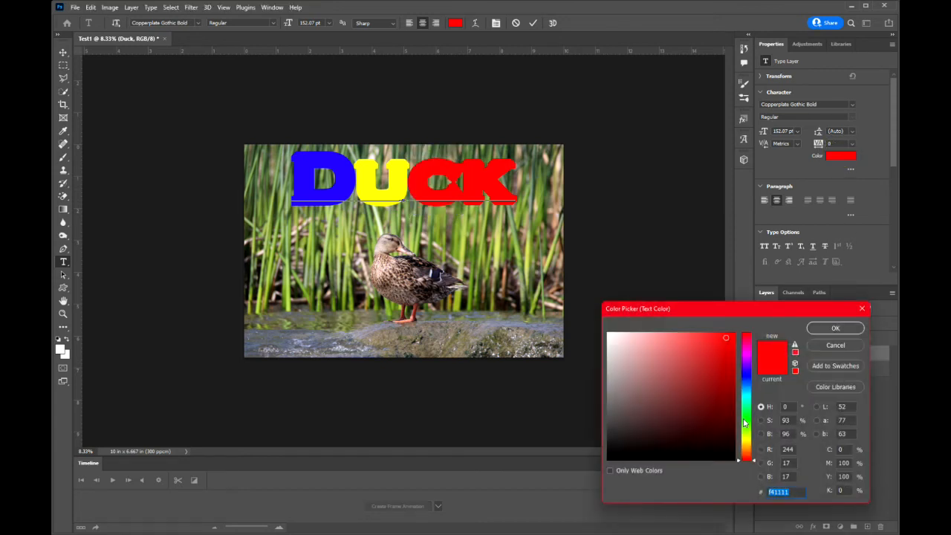
pyautogui.click(746, 420)
pyautogui.click(833, 327)
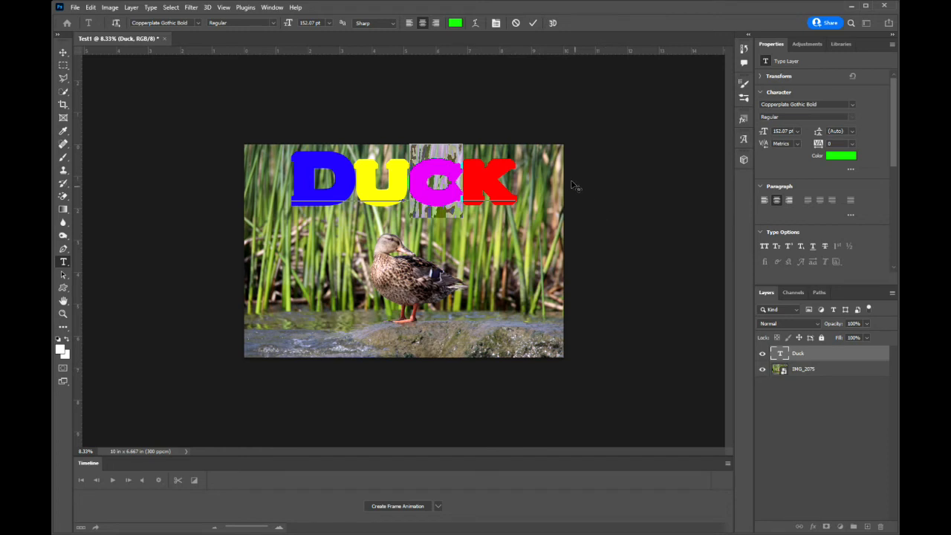
pyautogui.click(533, 23)
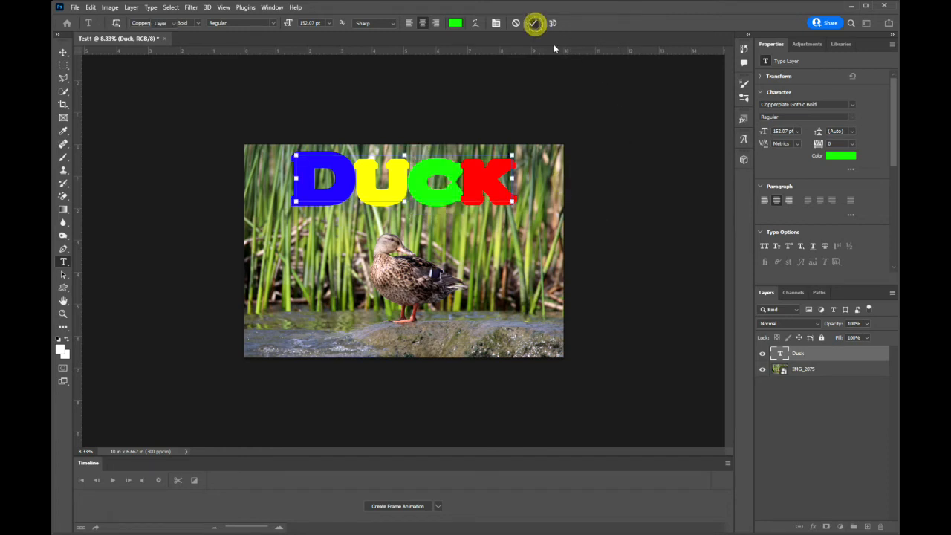
pyautogui.press('v')
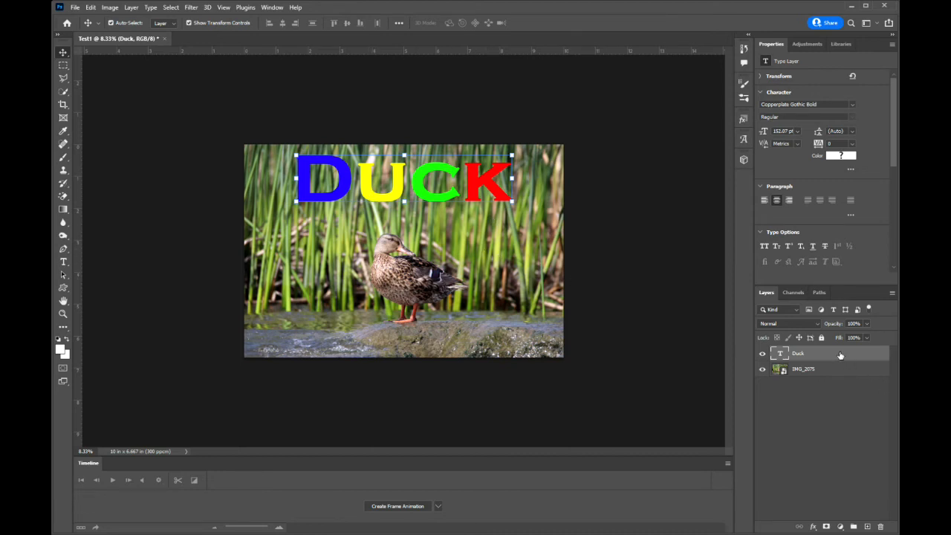
# Duplicate the Duck text layer, move the copy to the lower part of the photo and scale it to about 43%
pyautogui.moveTo(839, 353); pyautogui.dragTo(866, 525)
pyautogui.moveTo(421, 187); pyautogui.dragTo(449, 327)
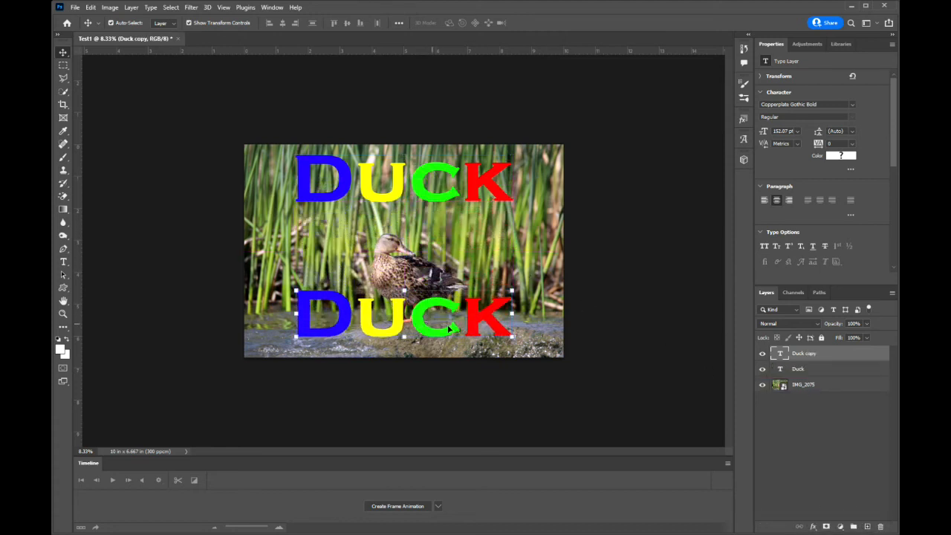
pyautogui.moveTo(512, 336); pyautogui.dragTo(349, 293)
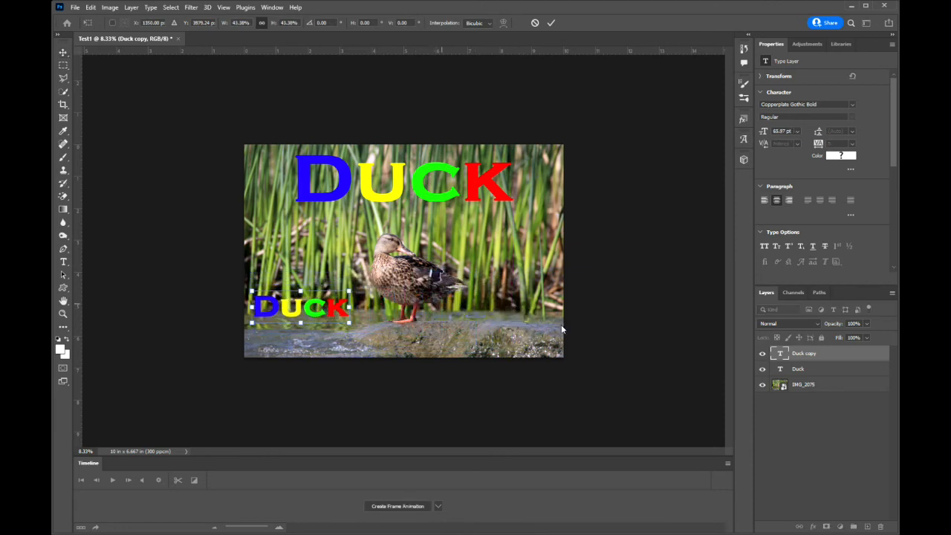
pyautogui.click(824, 352)
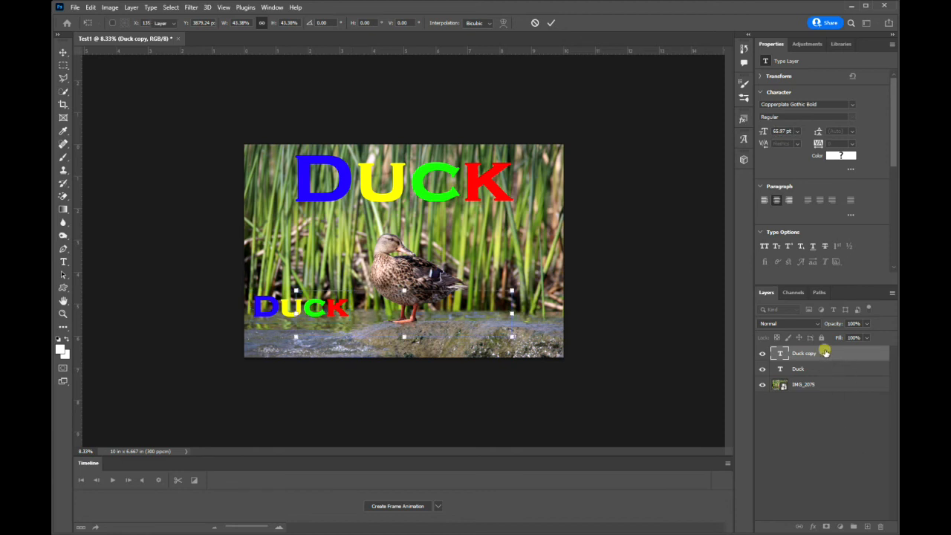
# Delete the Duck copy layer and turn off the delete confirmation for future deletions
pyautogui.click(879, 526)
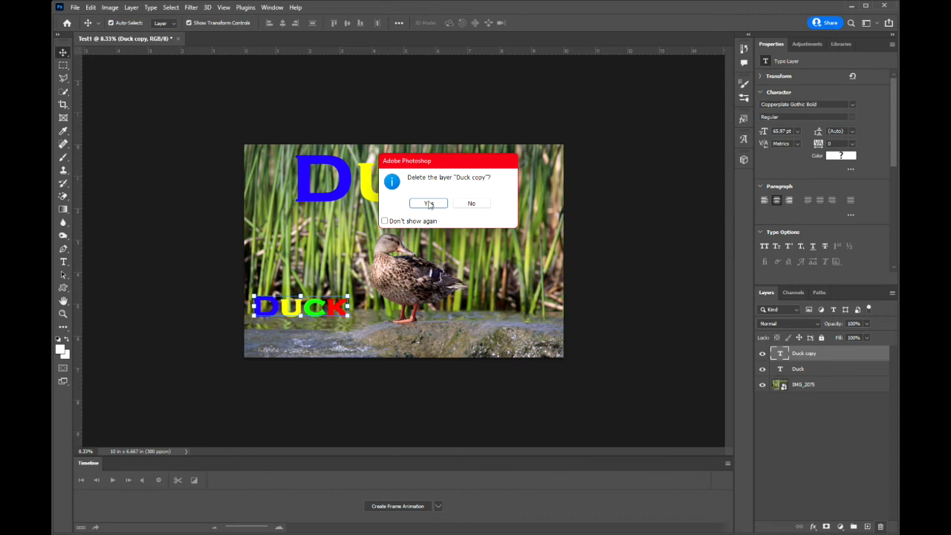
pyautogui.click(384, 221)
pyautogui.click(431, 204)
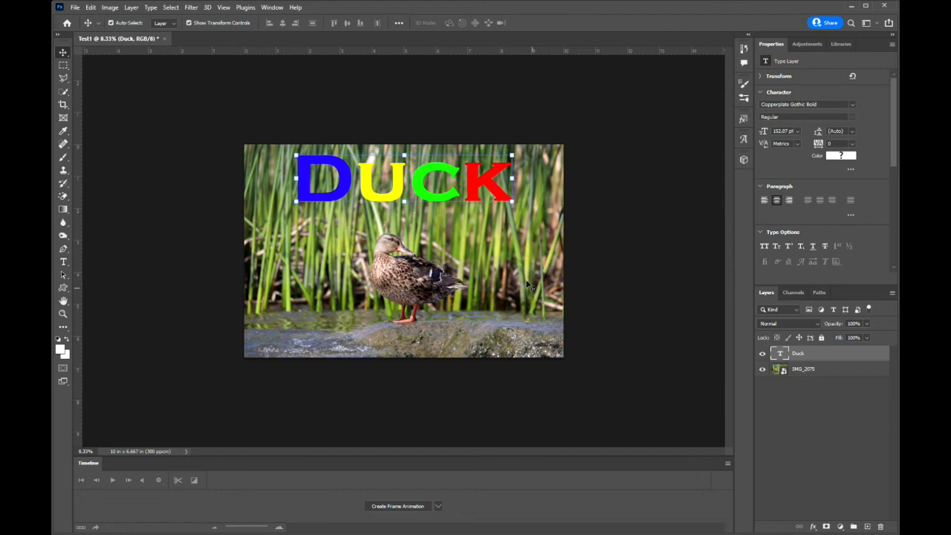
# Move the remaining "Duck" title slightly lower in the photo
pyautogui.moveTo(421, 190); pyautogui.dragTo(424, 198)
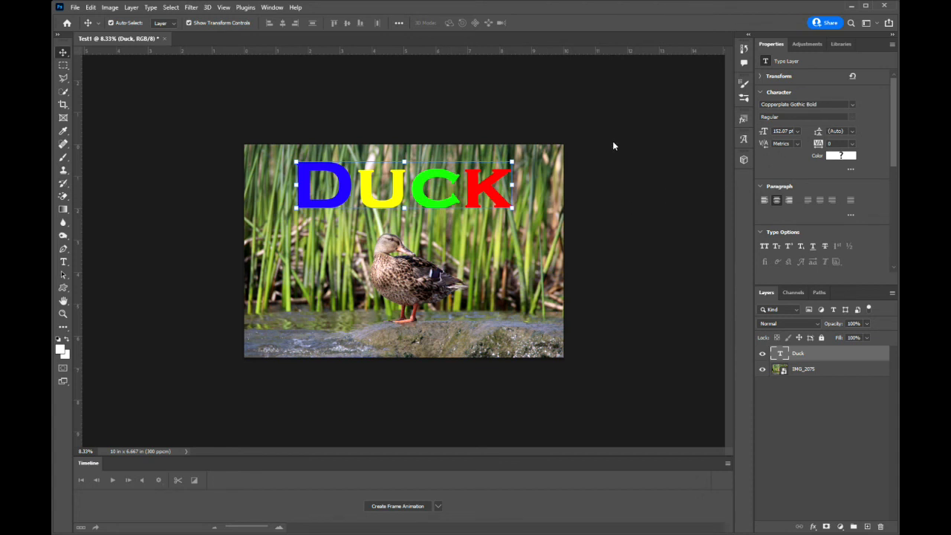
pyautogui.click(851, 107)
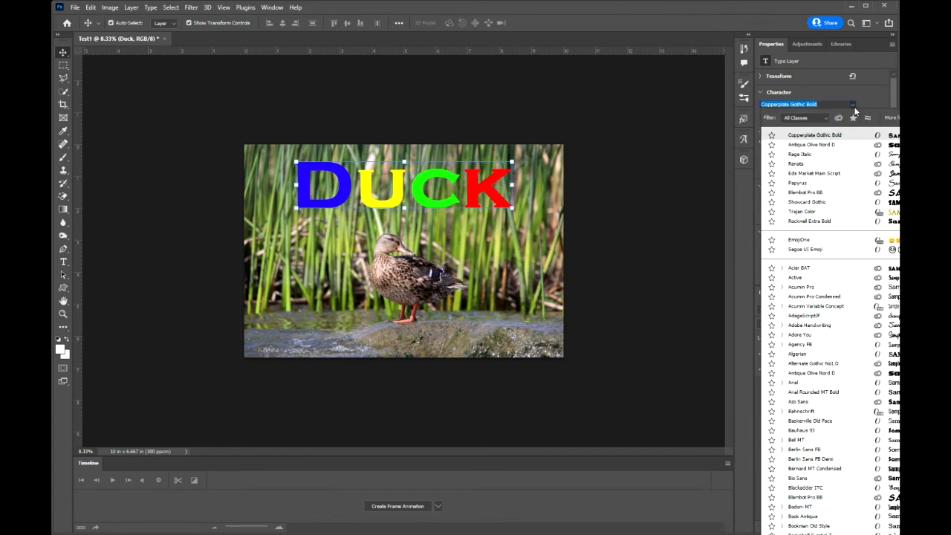
pyautogui.click(868, 93)
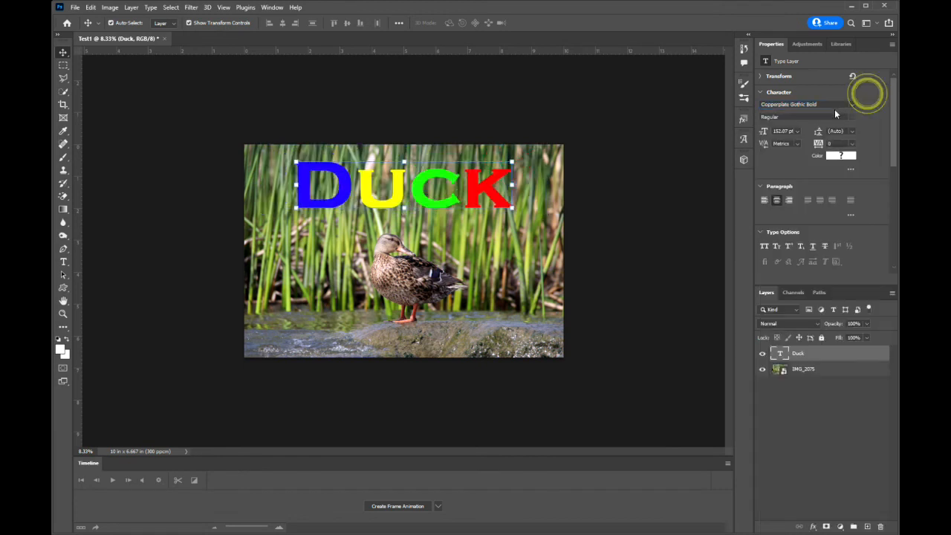
pyautogui.click(852, 117)
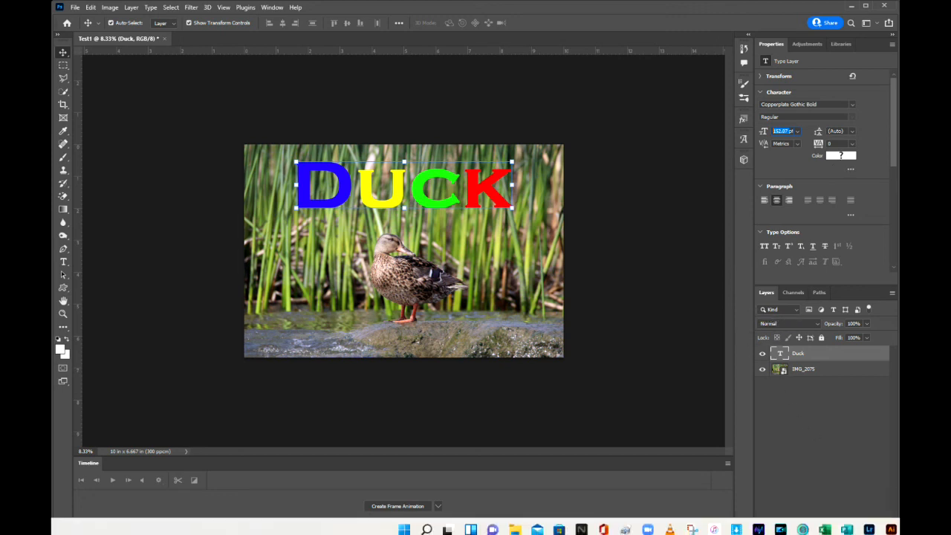
pyautogui.click(789, 130)
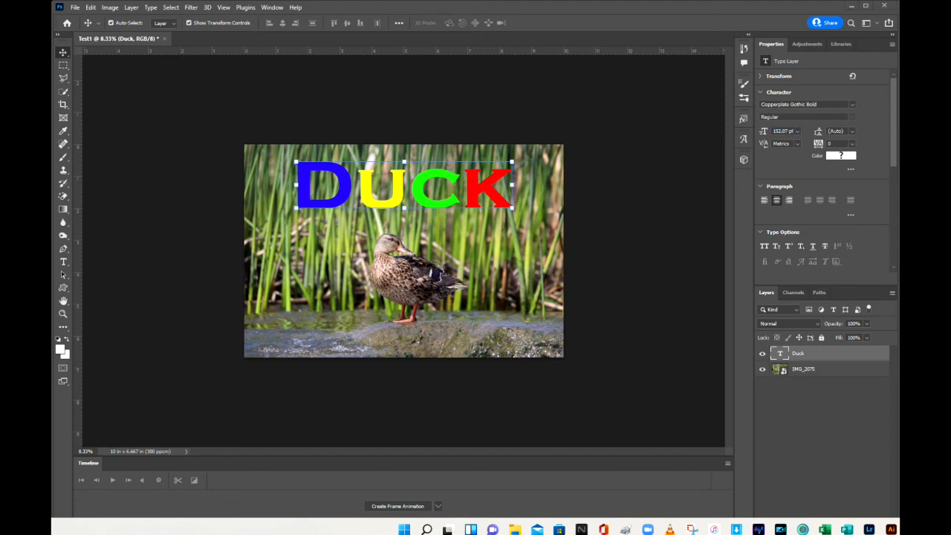